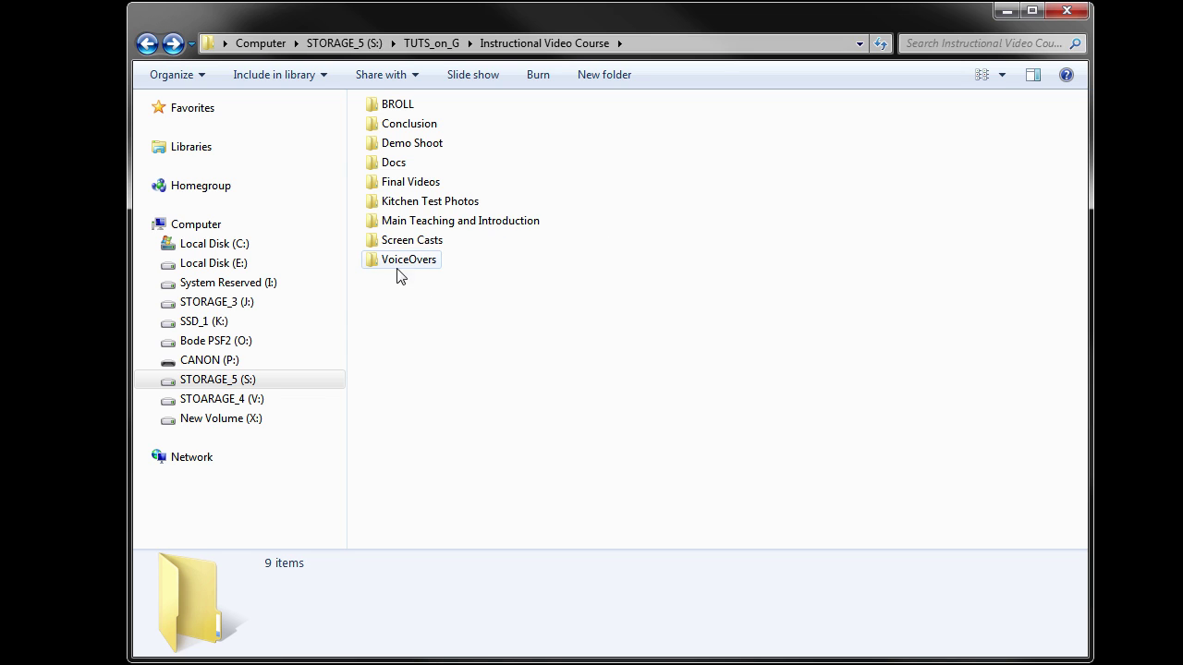
- Look through The Instructional Video Course VoiceOvers folder inside VoiceOvers with the Type column widened, and return to Instructional Video Course
{"action": "double_click", "coordinate": [404, 263]}
{"action": "double_click", "coordinate": [421, 134]}
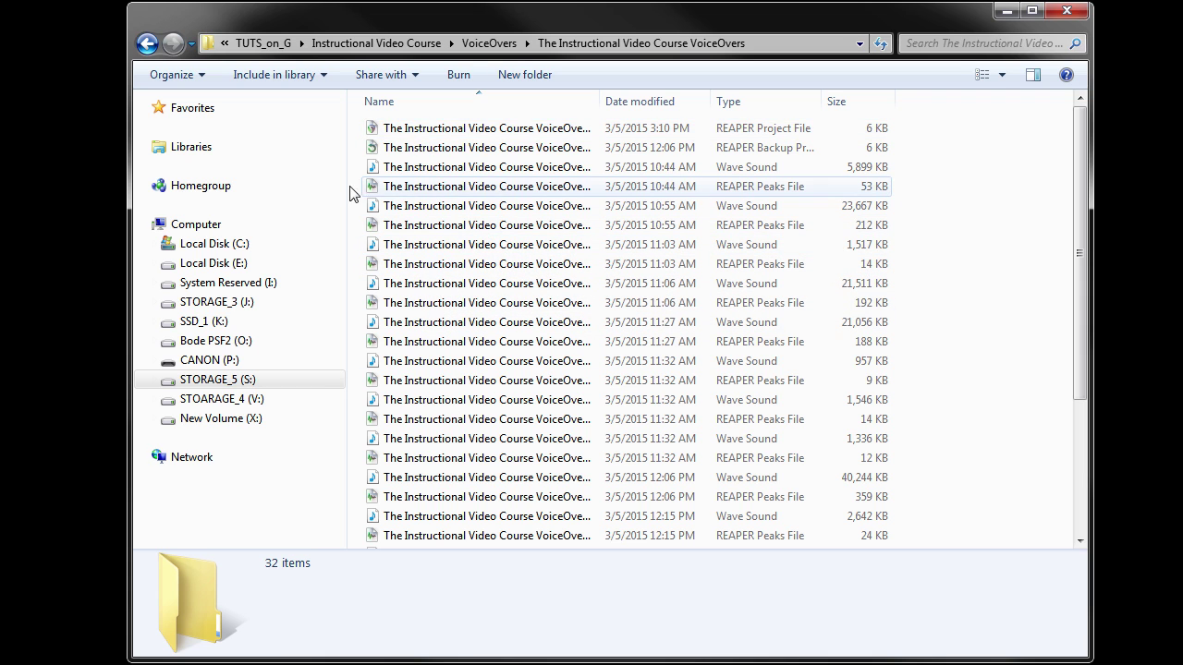
{"action": "left_click_drag", "start_coordinate": [823, 98], "coordinate": [869, 108]}
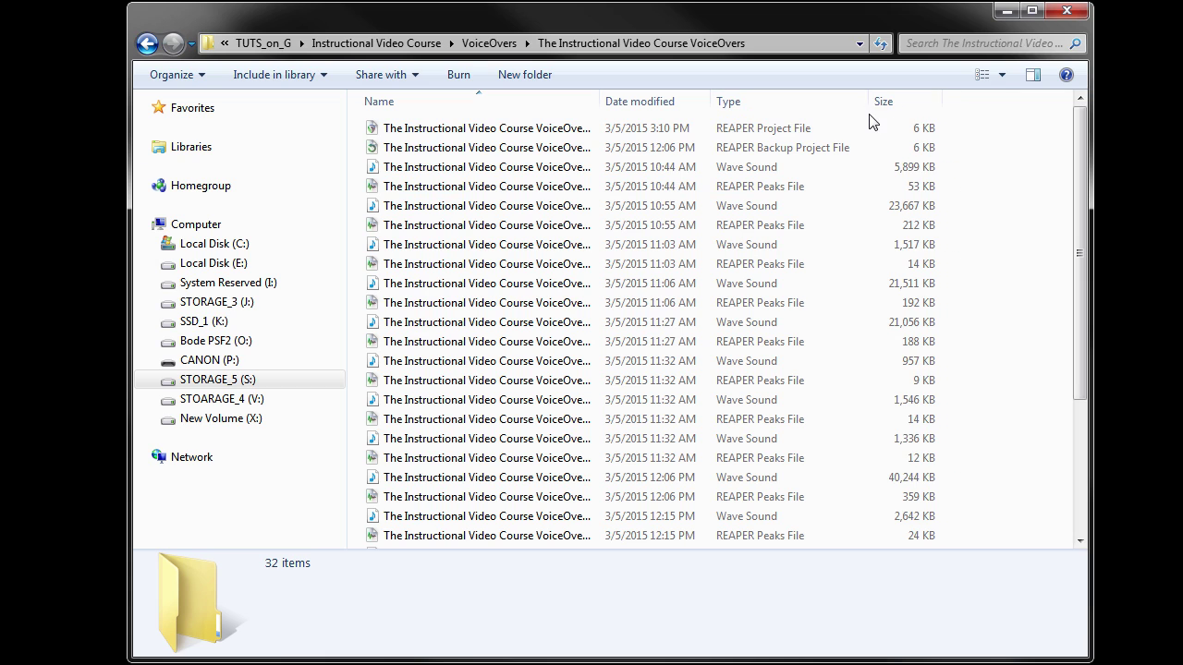
{"action": "left_click", "coordinate": [147, 42]}
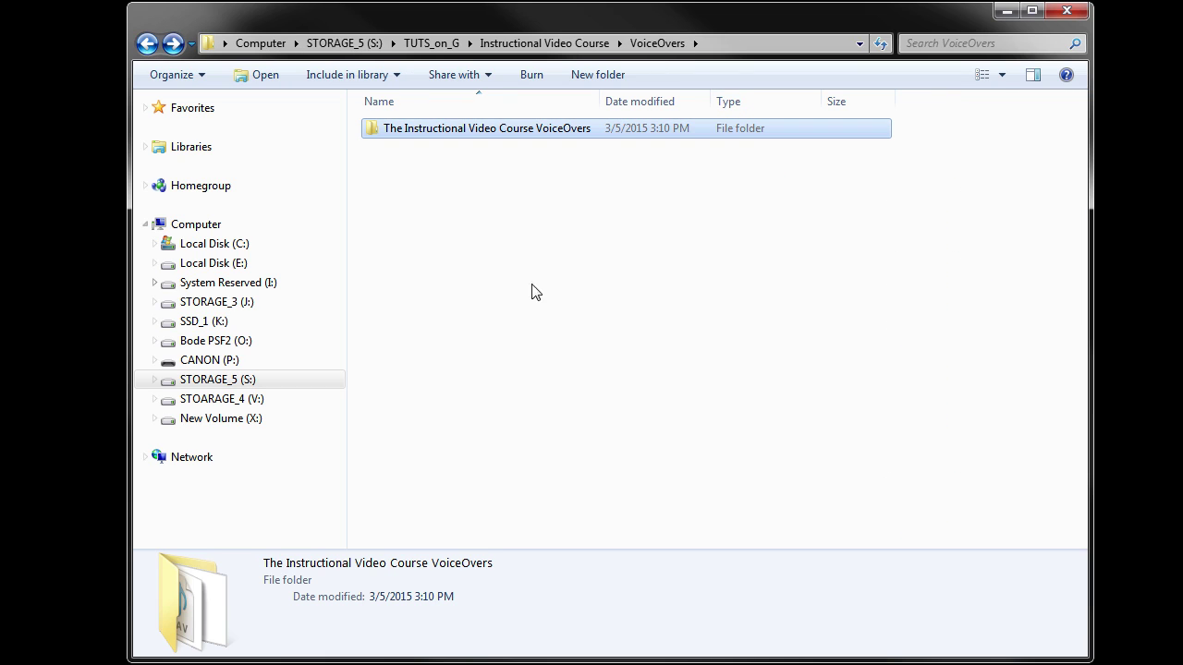
{"action": "key", "text": "alt+Left"}
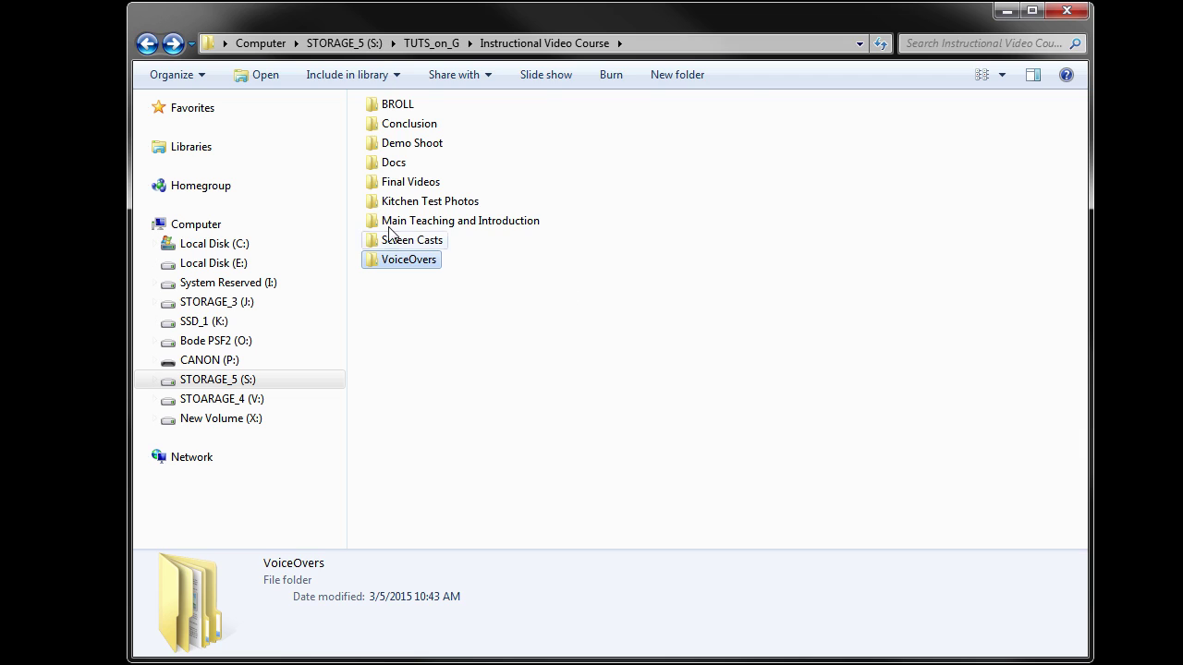
- View the contents of the Screen Casts and Kitchen Test Photos folders, returning to Instructional Video Course after each
{"action": "double_click", "coordinate": [392, 239]}
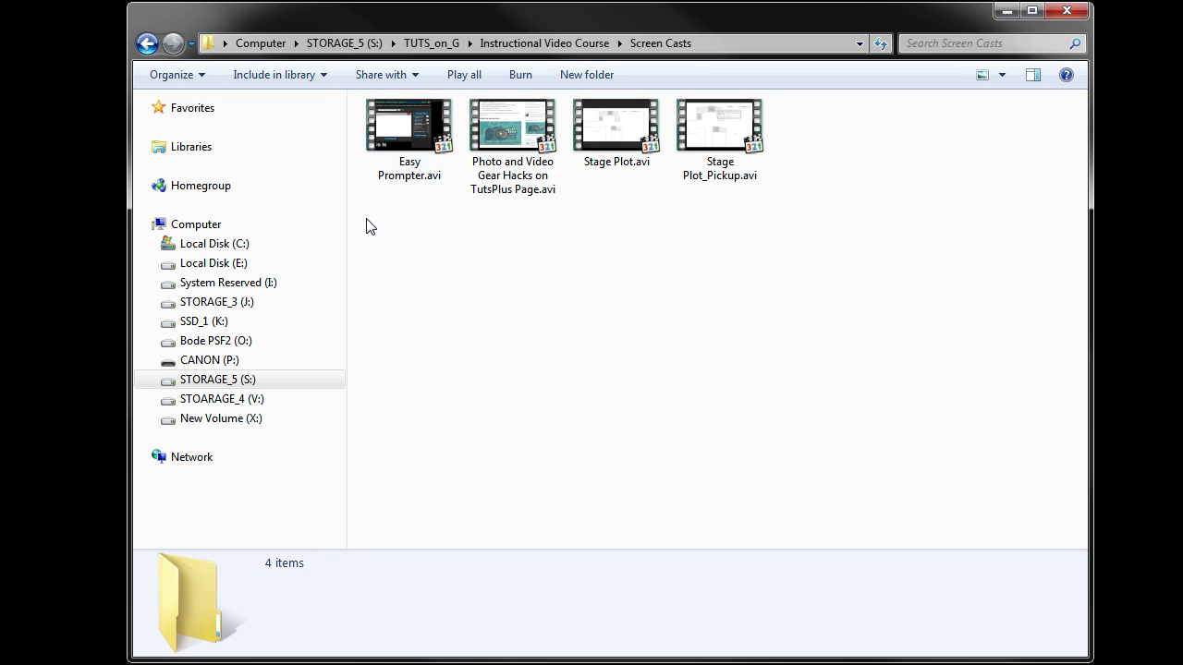
{"action": "left_click", "coordinate": [150, 51]}
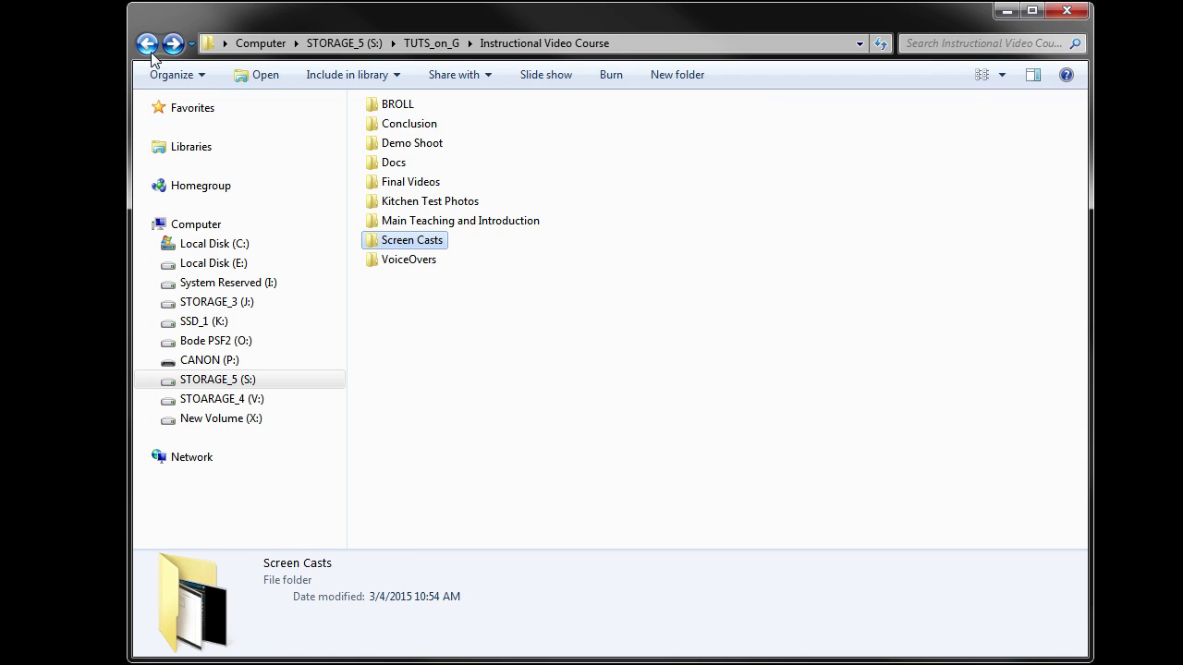
{"action": "double_click", "coordinate": [379, 201]}
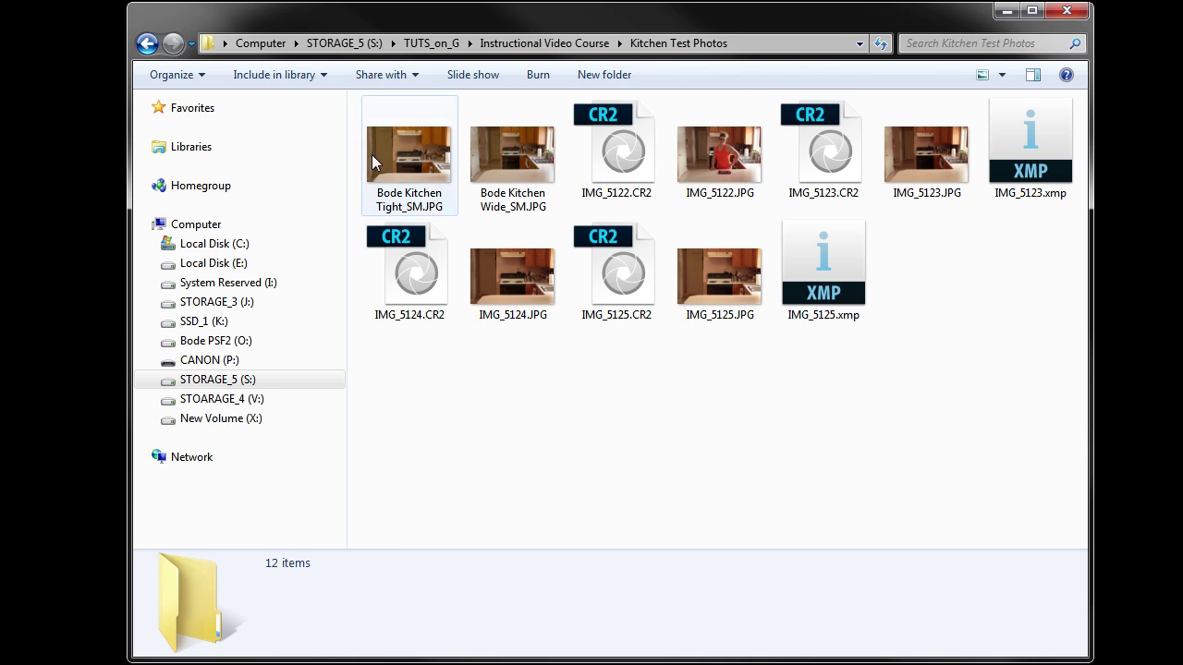
{"action": "left_click", "coordinate": [148, 43]}
- View the contents of the Docs and BROLL folders, returning to Instructional Video Course after each
{"action": "double_click", "coordinate": [380, 166]}
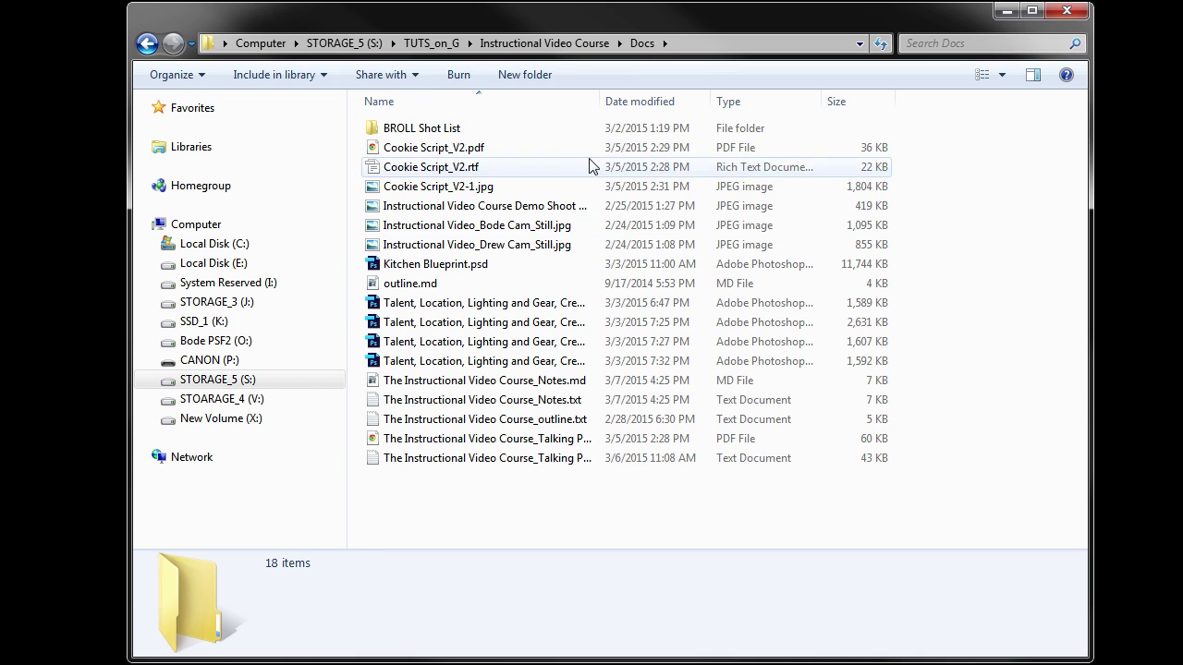
{"action": "left_click", "coordinate": [145, 43]}
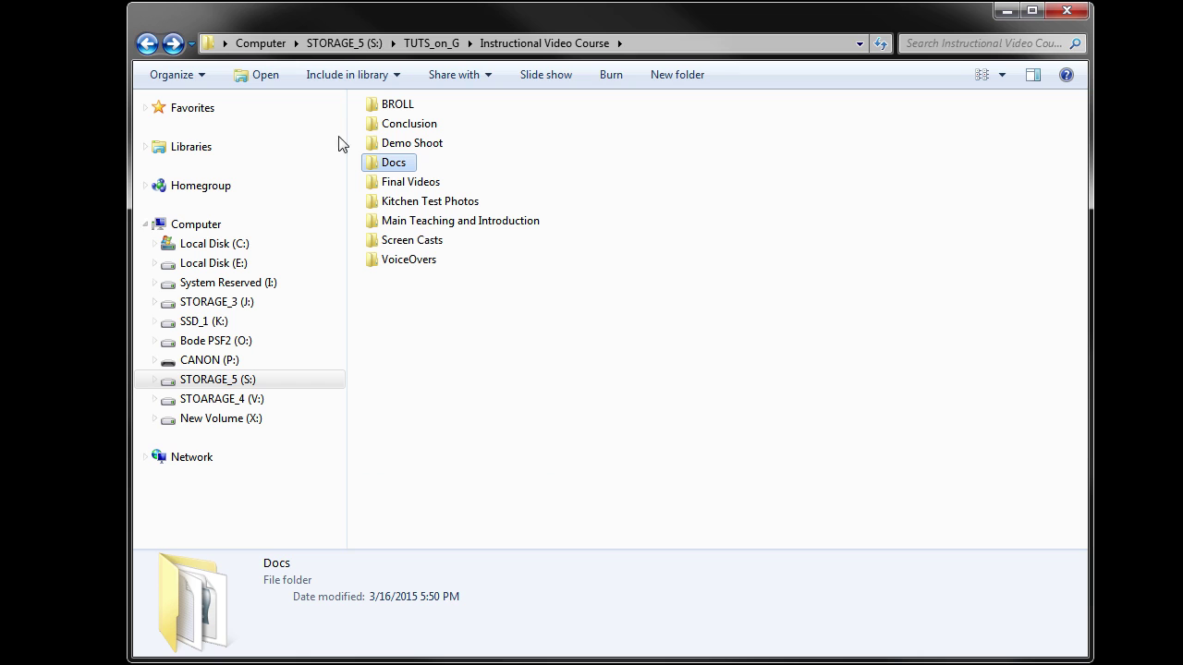
{"action": "double_click", "coordinate": [390, 108]}
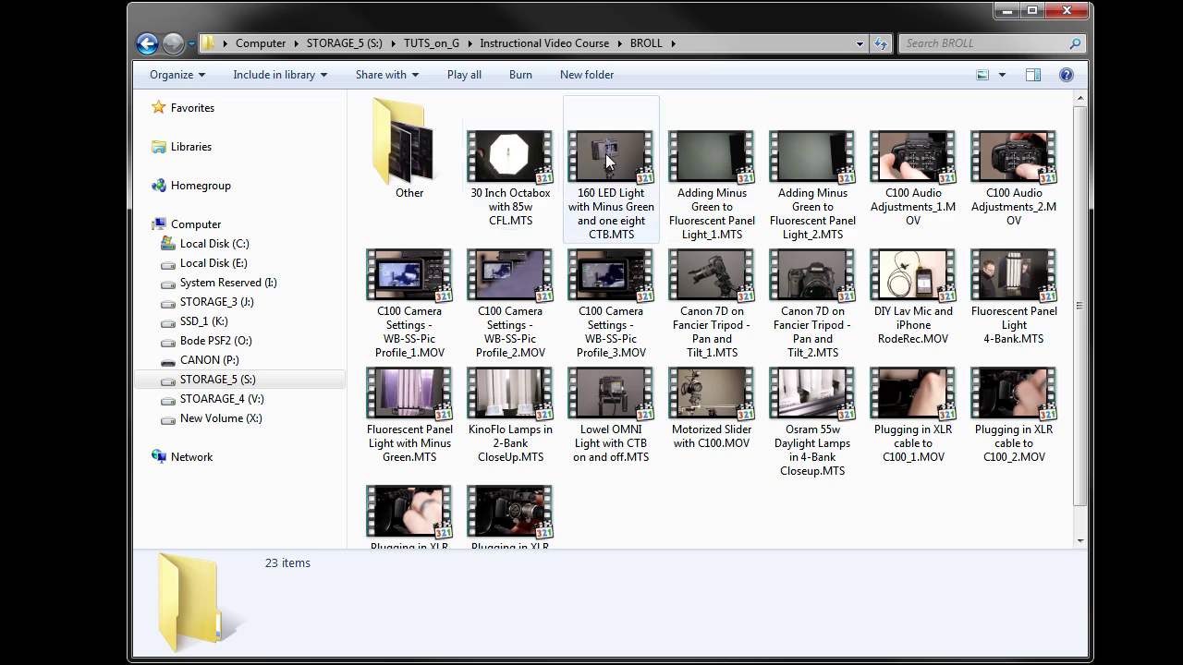
{"action": "left_click", "coordinate": [147, 44]}
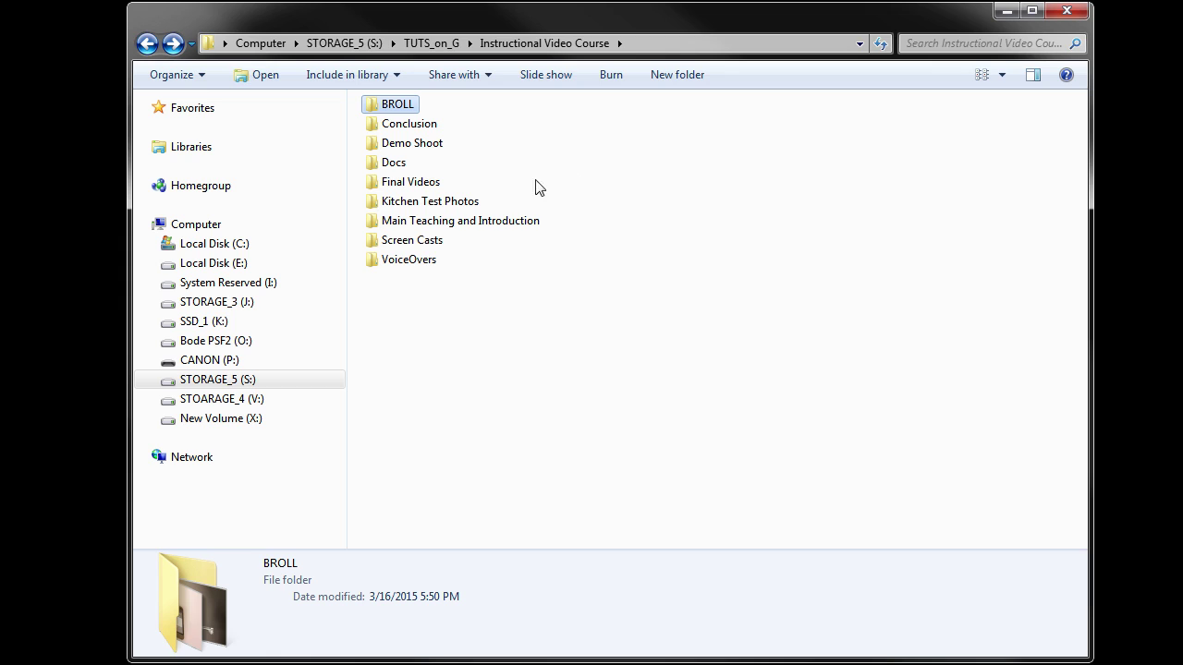
- Browse the 7D folder's photos and videos inside Demo Shoot, and return to Demo Shoot
{"action": "double_click", "coordinate": [438, 154]}
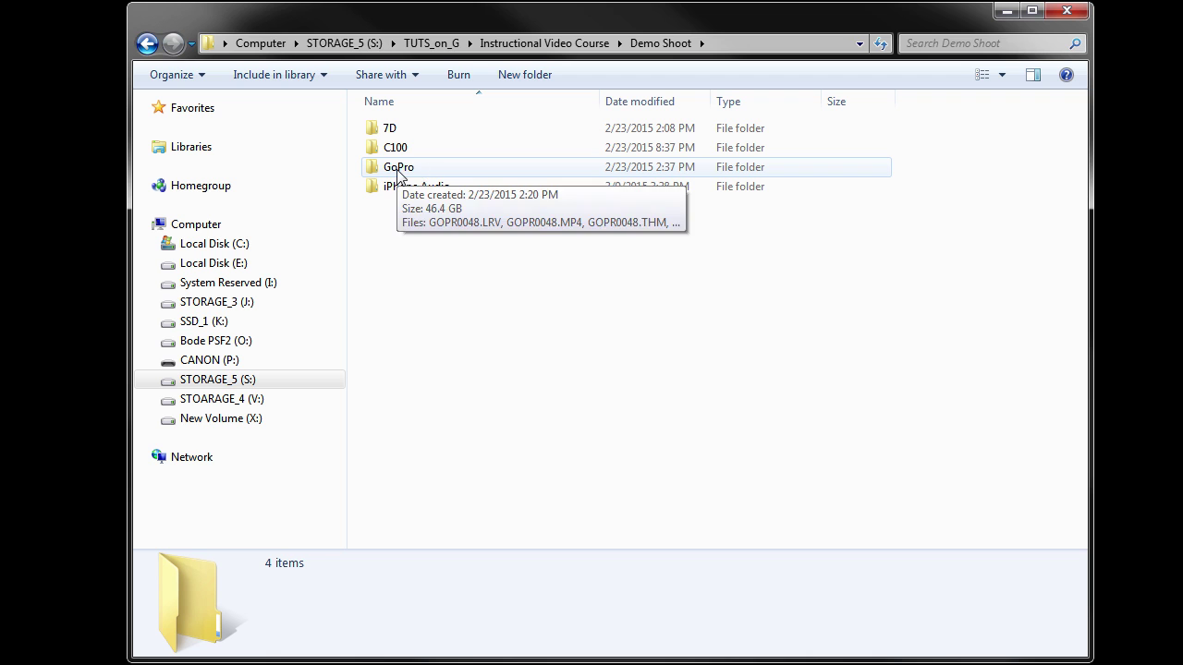
{"action": "double_click", "coordinate": [391, 128]}
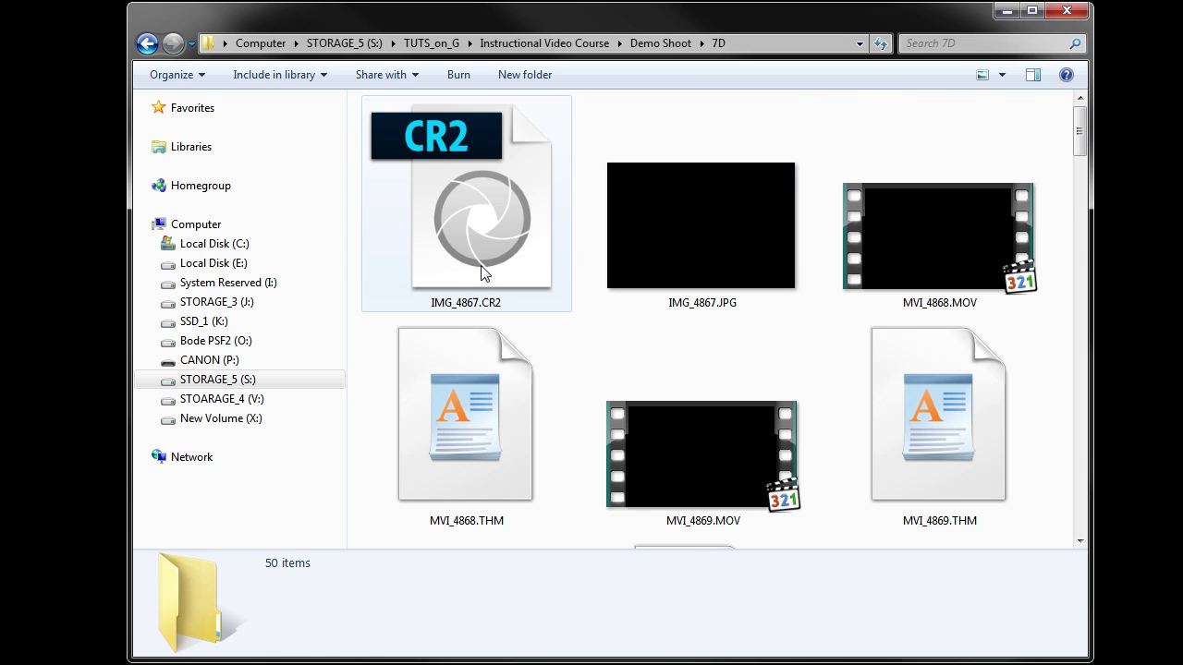
{"action": "scroll", "coordinate": [490, 279], "scroll_direction": "down", "scroll_amount": 10}
{"action": "scroll", "coordinate": [516, 282], "scroll_direction": "up", "scroll_amount": 10}
{"action": "left_click", "coordinate": [679, 239]}
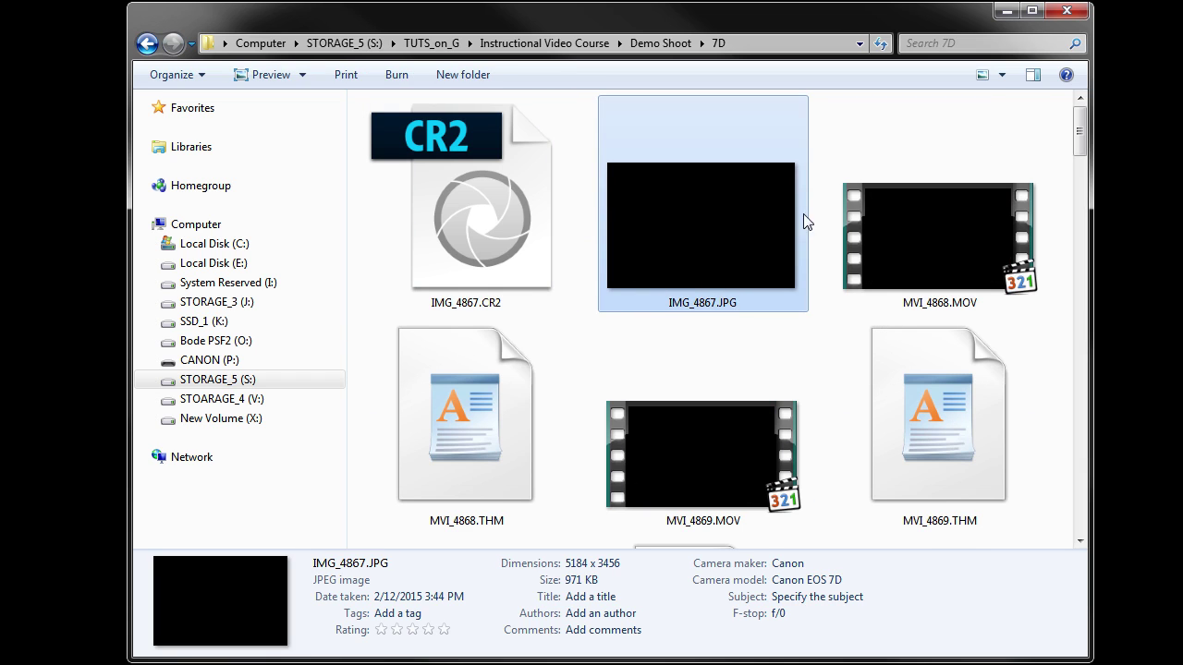
{"action": "left_click", "coordinate": [146, 44]}
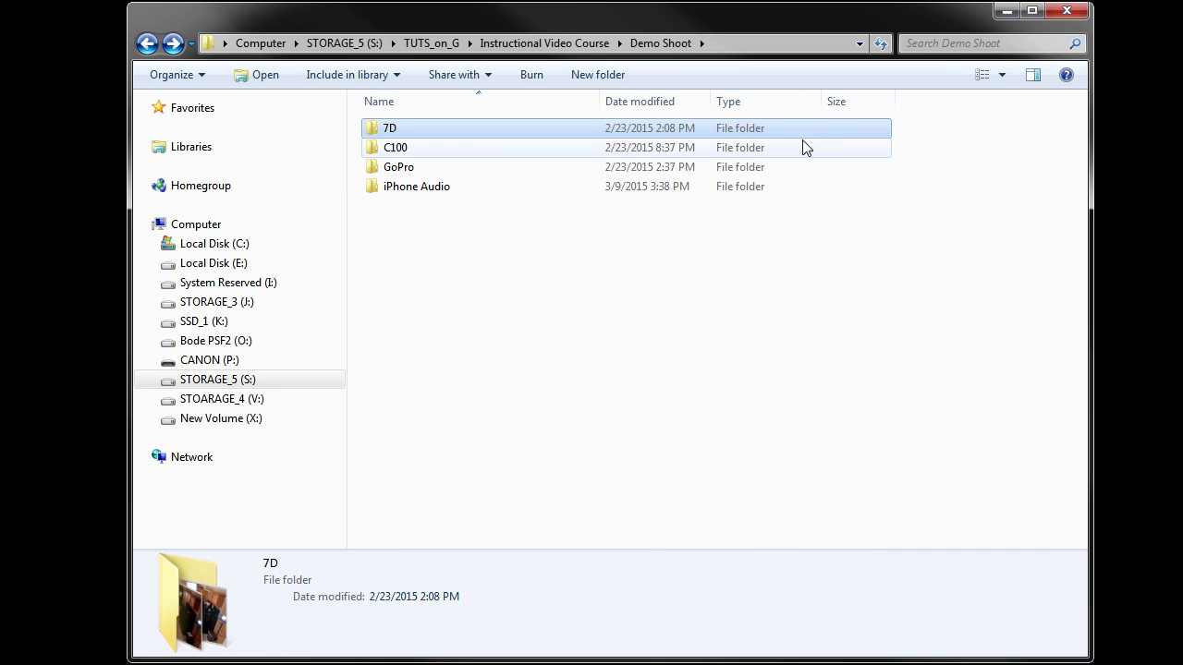
- View the clips of the second camera operator in Demo Shoot's C100 folder, following PRIVATE, AVCHD, BDMV and STREAM
{"action": "double_click", "coordinate": [490, 150]}
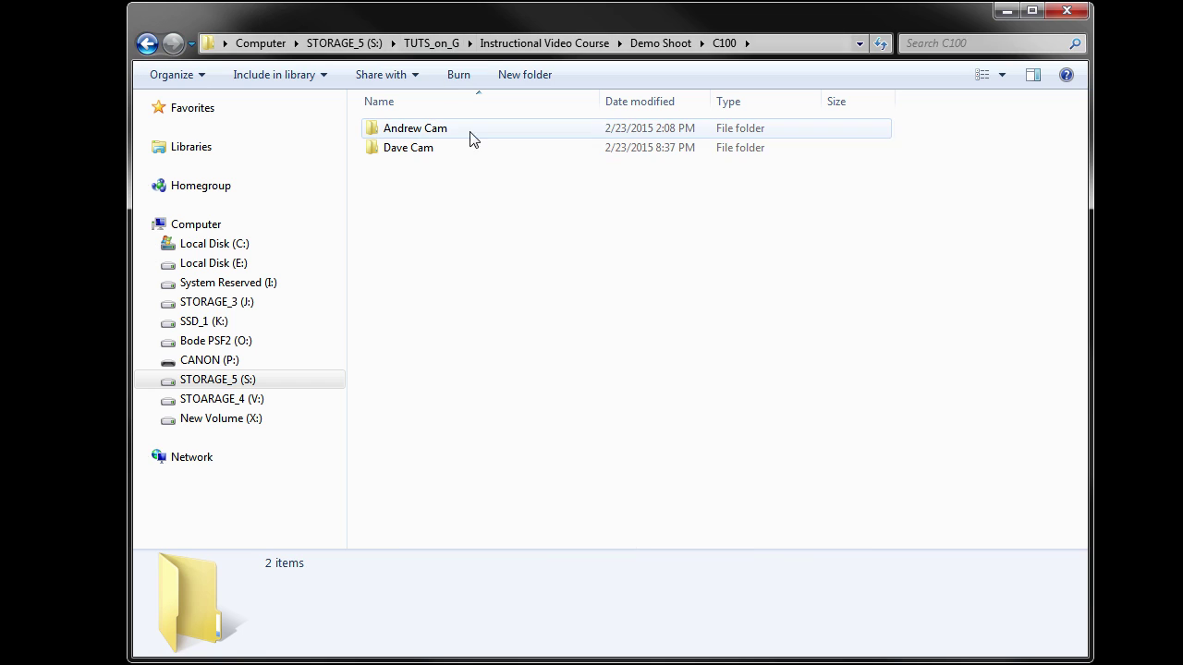
{"action": "mouse_move", "coordinate": [457, 152]}
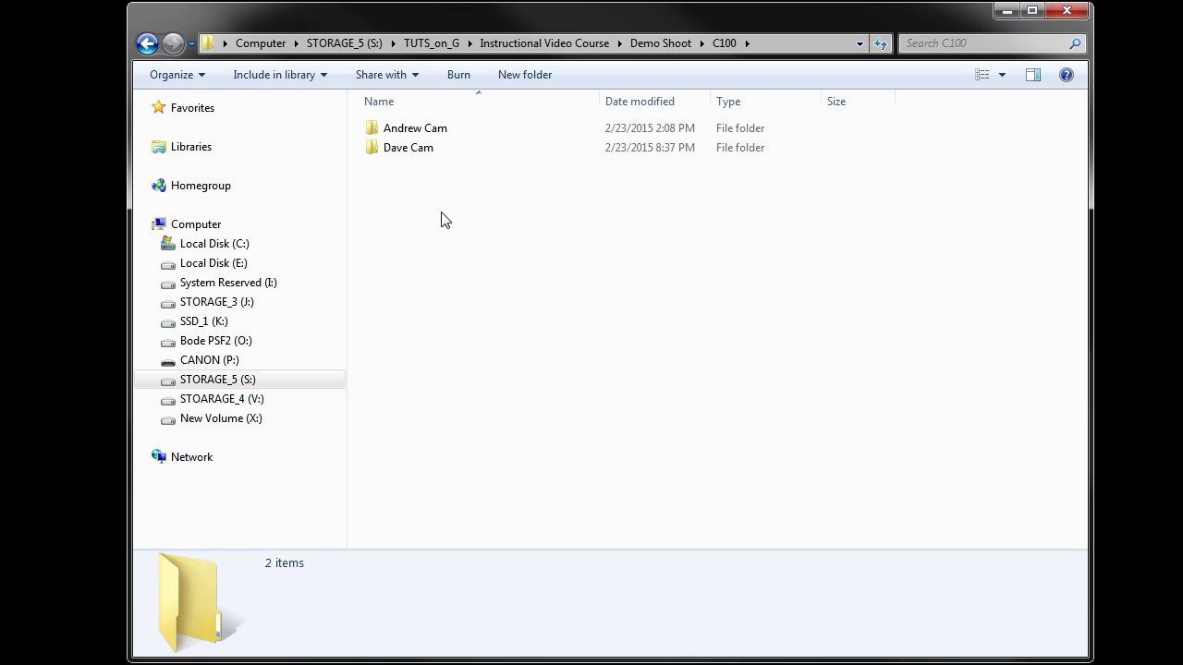
{"action": "left_click", "coordinate": [452, 146]}
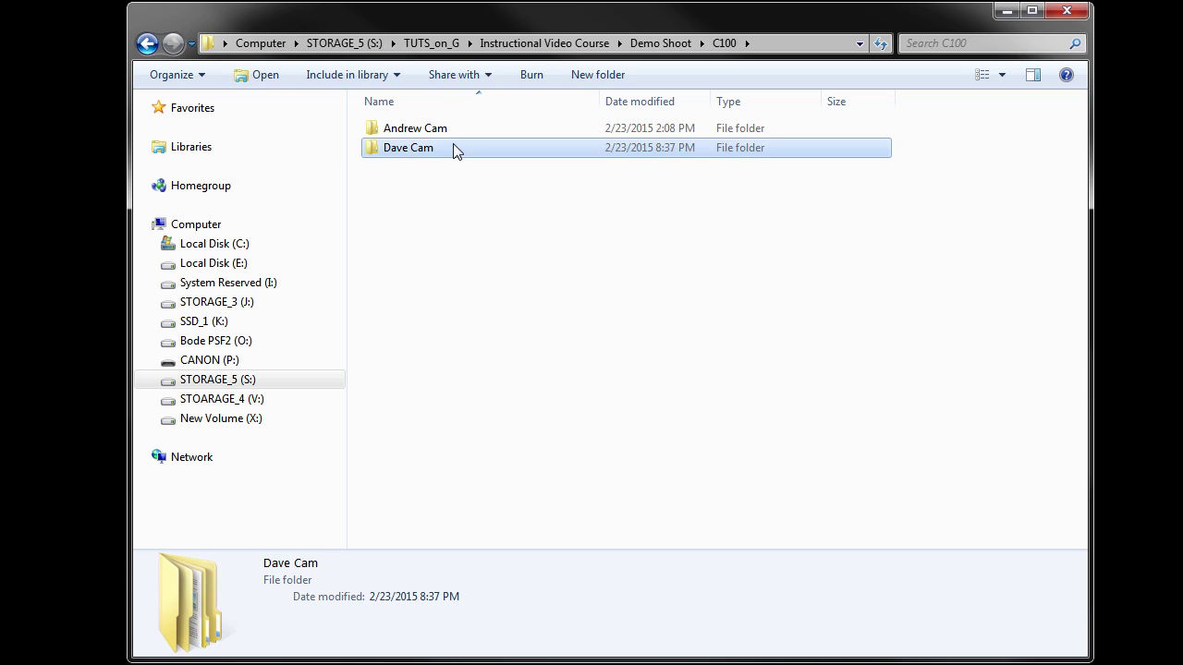
{"action": "double_click", "coordinate": [459, 147]}
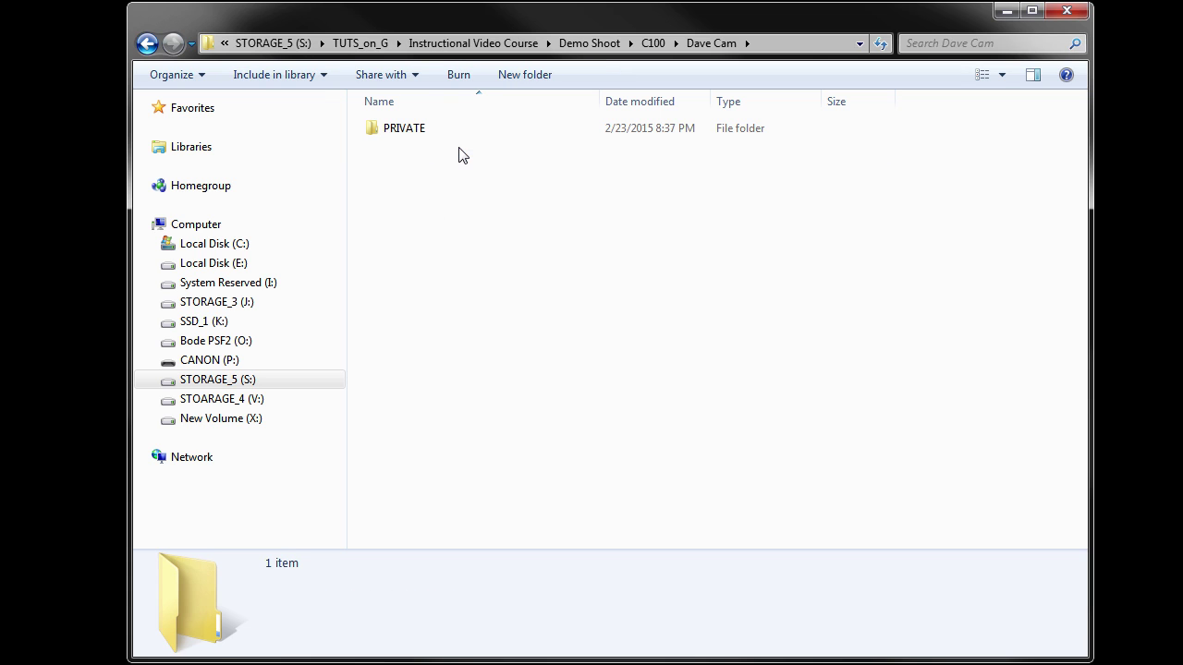
{"action": "double_click", "coordinate": [446, 128]}
{"action": "left_click", "coordinate": [446, 129]}
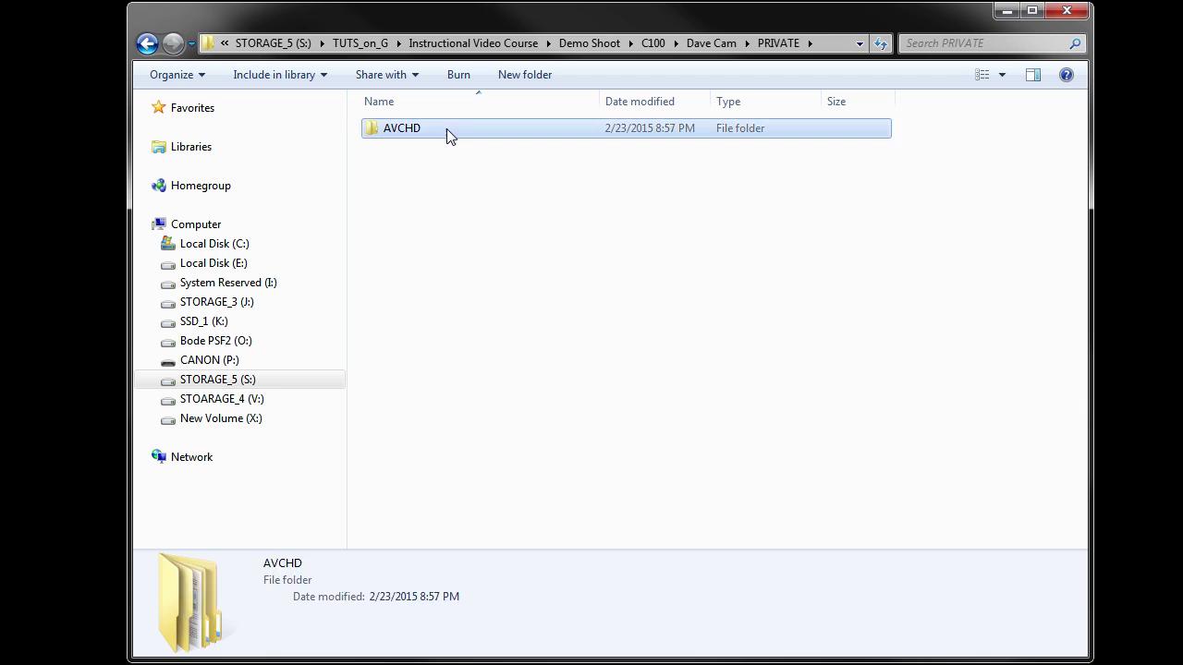
{"action": "double_click", "coordinate": [446, 129]}
{"action": "double_click", "coordinate": [447, 128]}
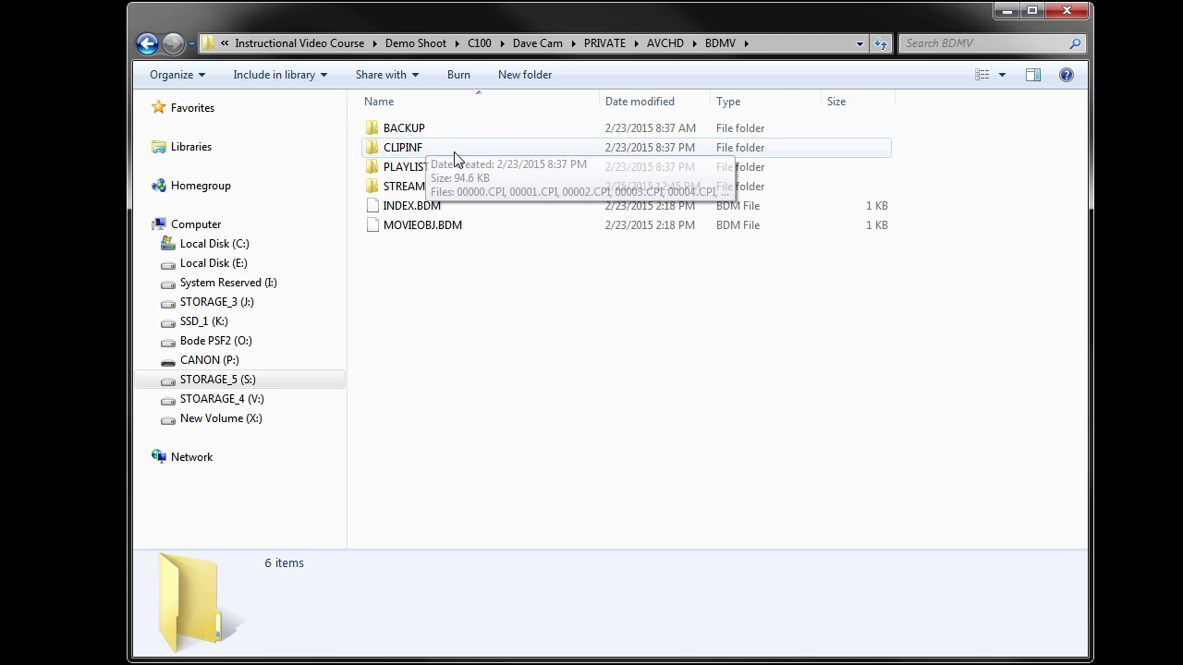
{"action": "double_click", "coordinate": [395, 188]}
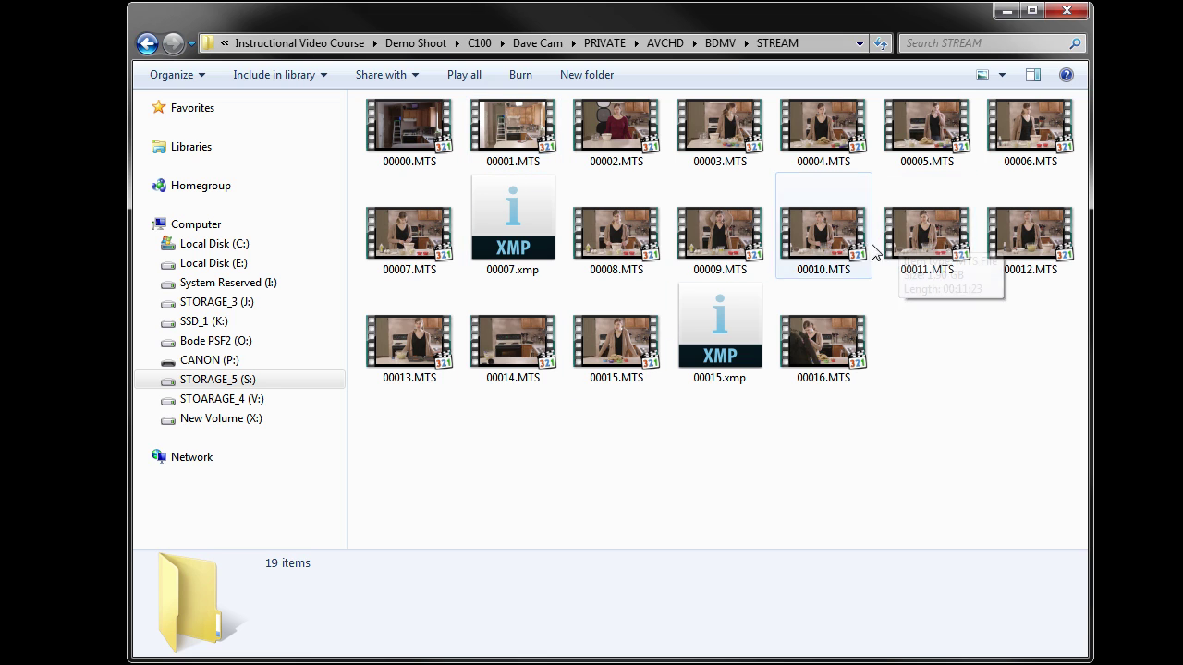
{"action": "mouse_move", "coordinate": [820, 258]}
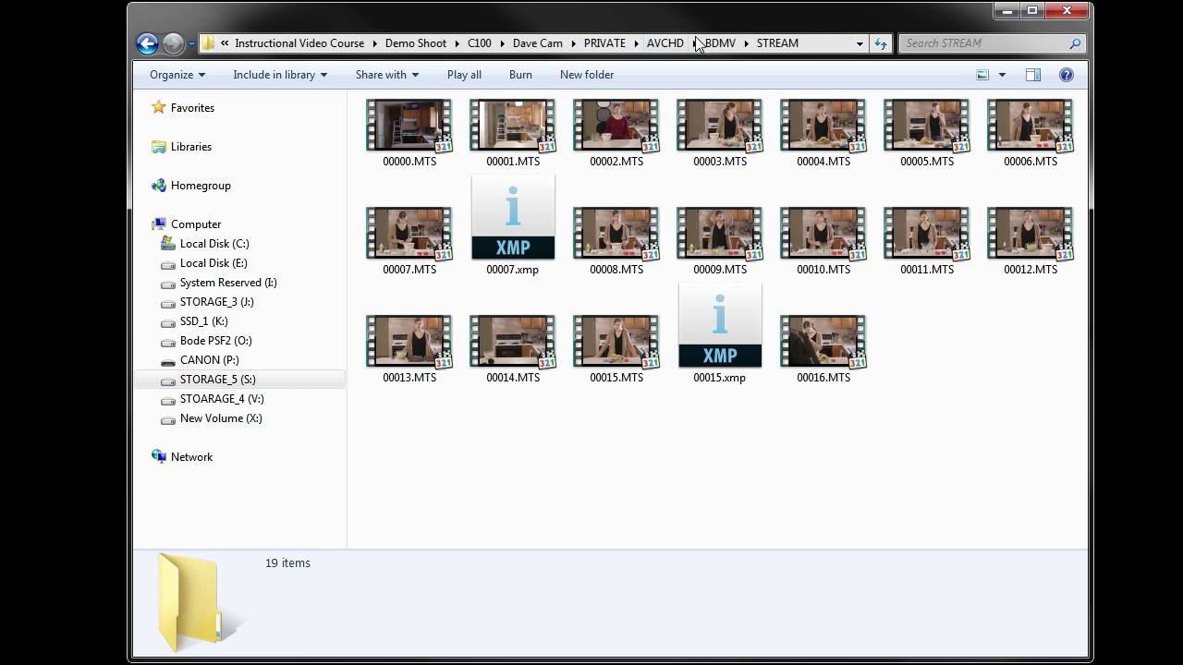
- Go back to the BDMV folder to examine its files and subfolders, and reopen STREAM
{"action": "left_click", "coordinate": [722, 43]}
{"action": "mouse_move", "coordinate": [435, 231]}
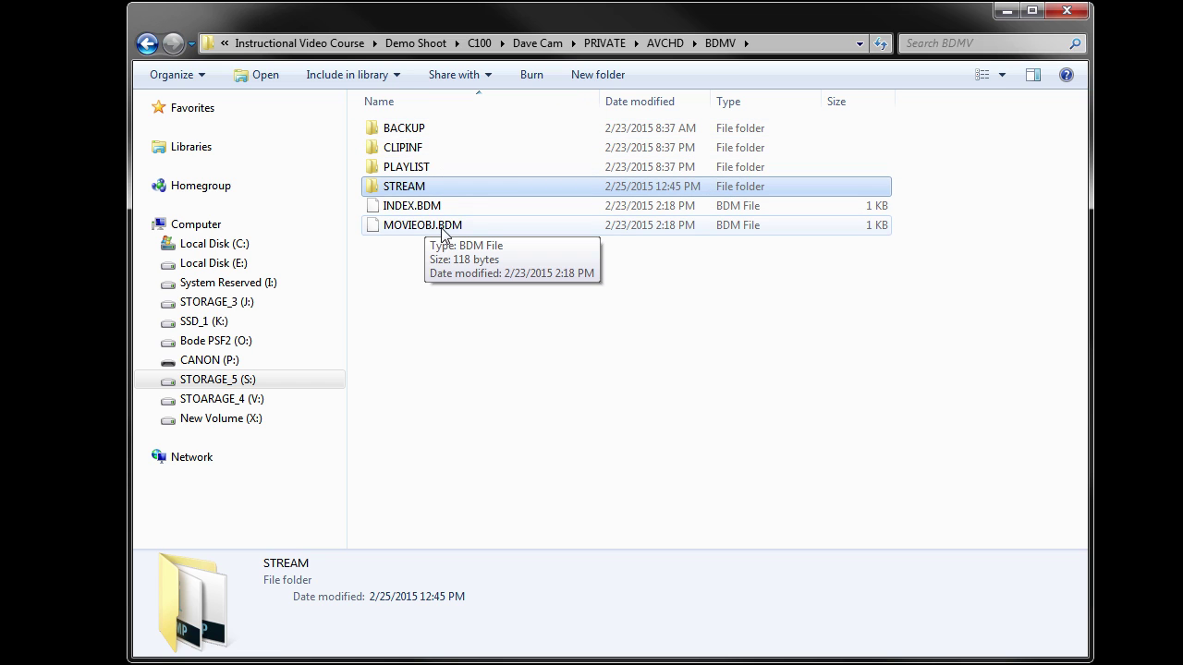
{"action": "double_click", "coordinate": [463, 188]}
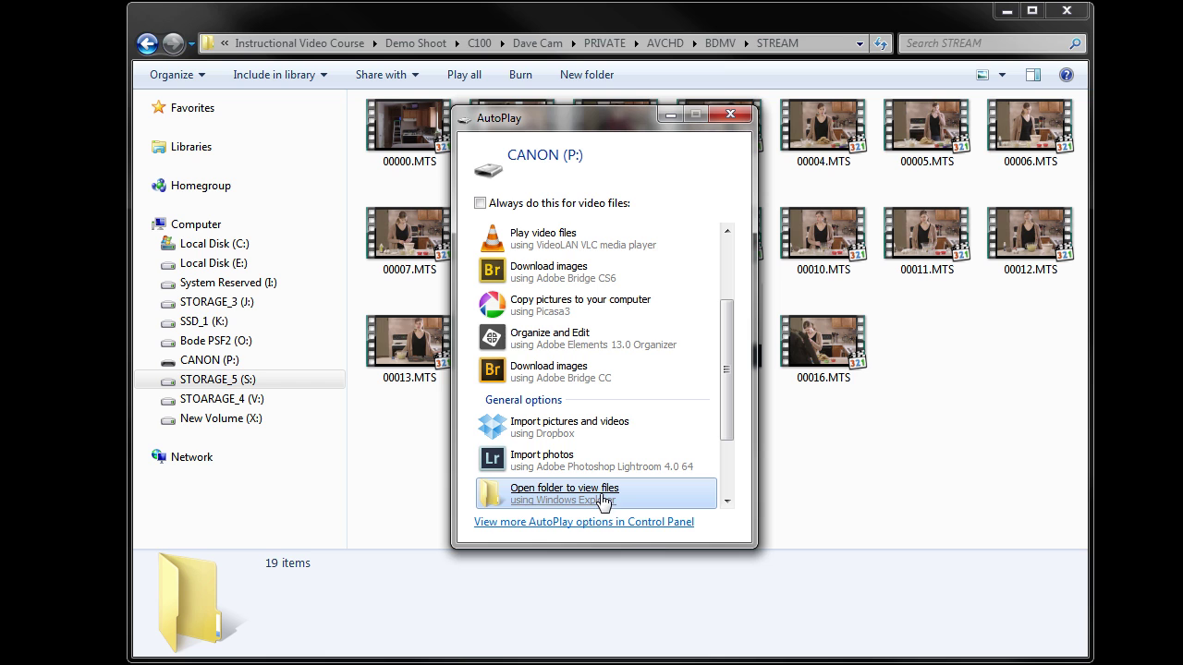
- Open the CANON (P:) card to view its files, go to PRIVATE > AVCHD > BDMV > STREAM, and select all MTS clips
{"action": "left_click", "coordinate": [548, 494]}
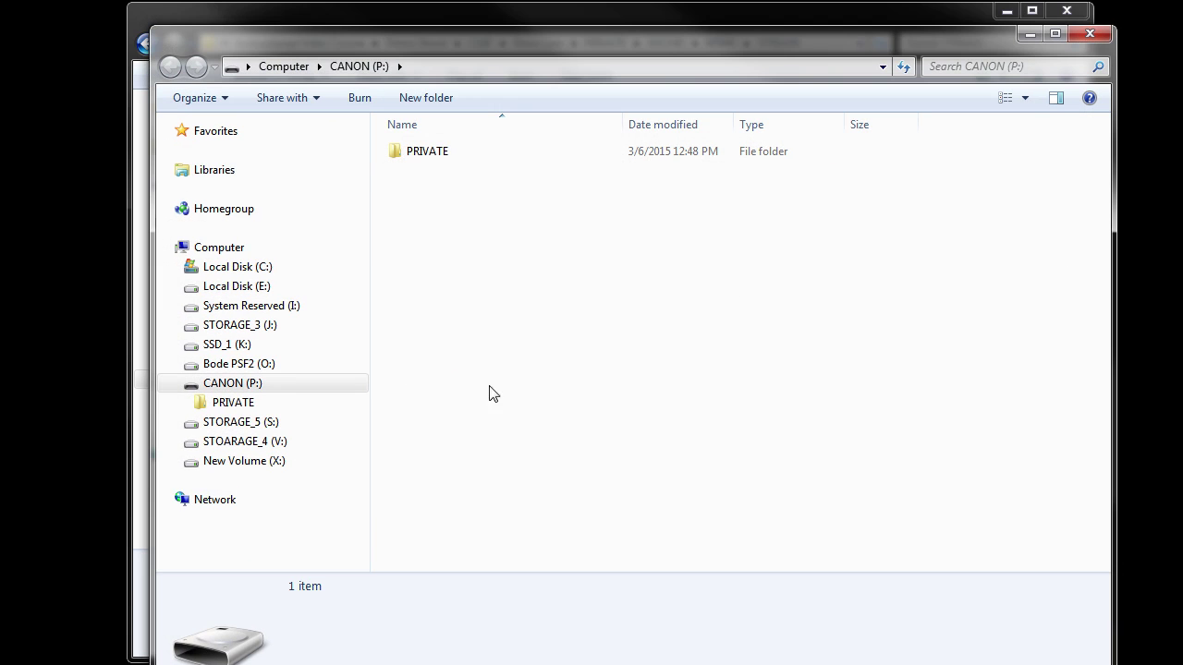
{"action": "double_click", "coordinate": [427, 152]}
{"action": "double_click", "coordinate": [425, 152]}
{"action": "double_click", "coordinate": [421, 157]}
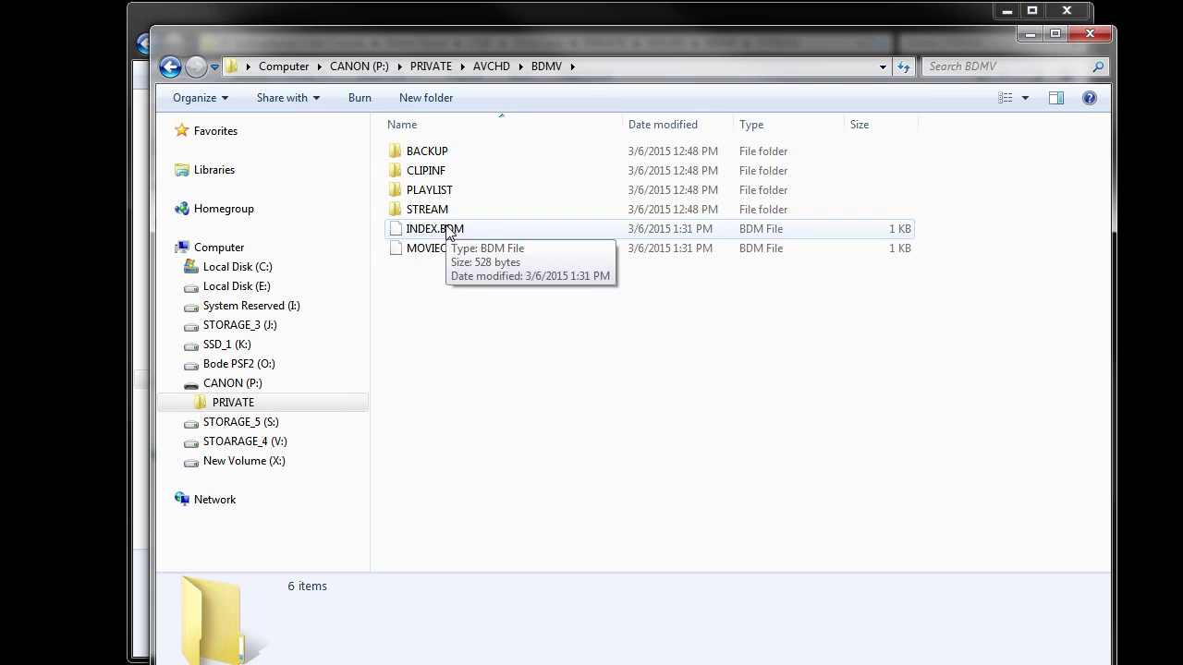
{"action": "double_click", "coordinate": [442, 215]}
{"action": "left_click_drag", "start_coordinate": [518, 283], "coordinate": [393, 150]}
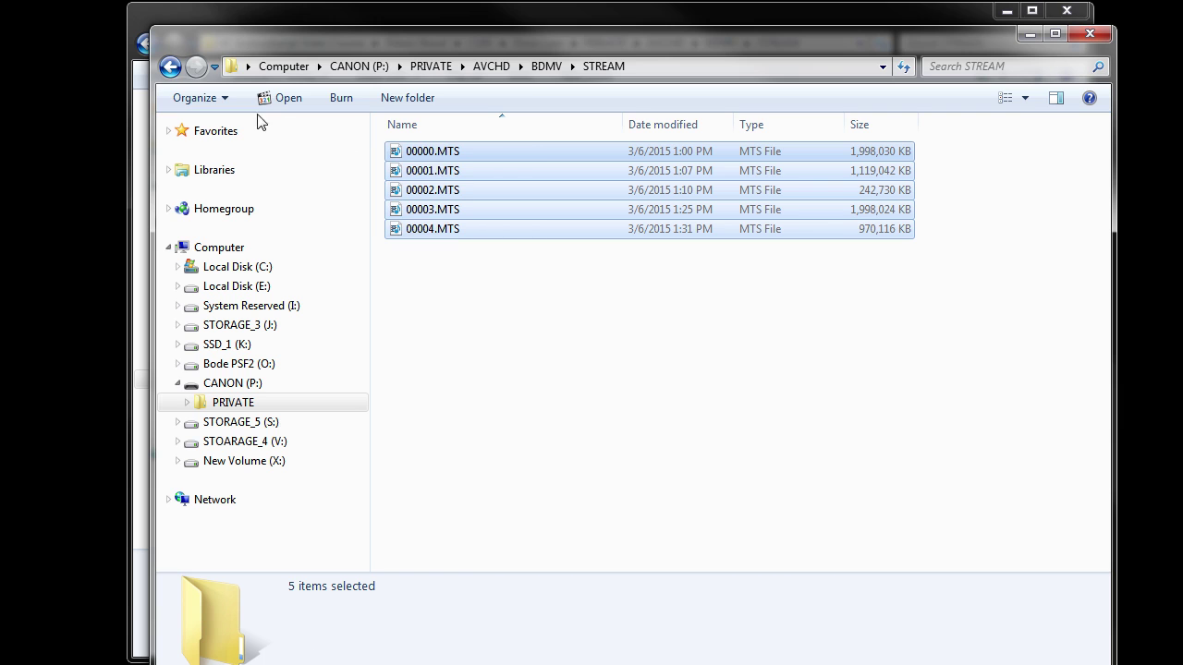
- Return the CANON (P:) window to its root, move it aside, and show the second C100 camera's PRIVATE folder on STORAGE_5 for comparison
{"action": "left_click", "coordinate": [169, 70]}
{"action": "left_click", "coordinate": [167, 72]}
{"action": "left_click", "coordinate": [167, 72]}
{"action": "left_click_drag", "start_coordinate": [304, 45], "coordinate": [855, 72]}
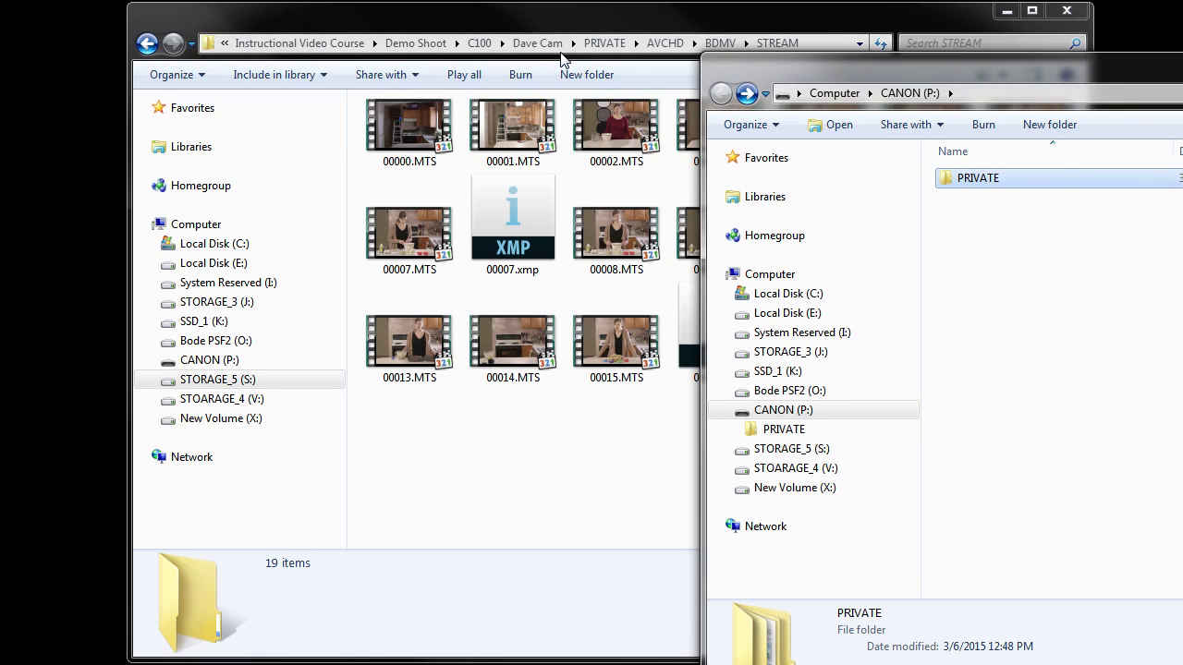
{"action": "left_click", "coordinate": [537, 43]}
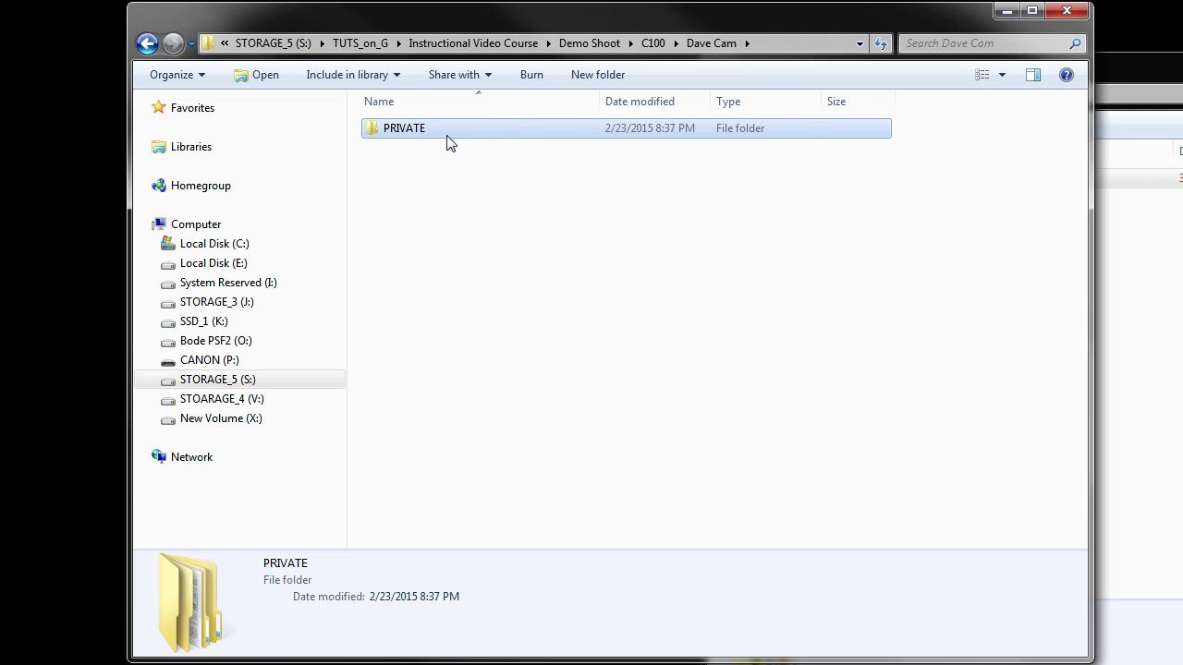
- View the first C100 camera operator's clips under PRIVATE > AVCHD > BDMV > STREAM from Demo Shoot, and return to C100
{"action": "left_click", "coordinate": [589, 42]}
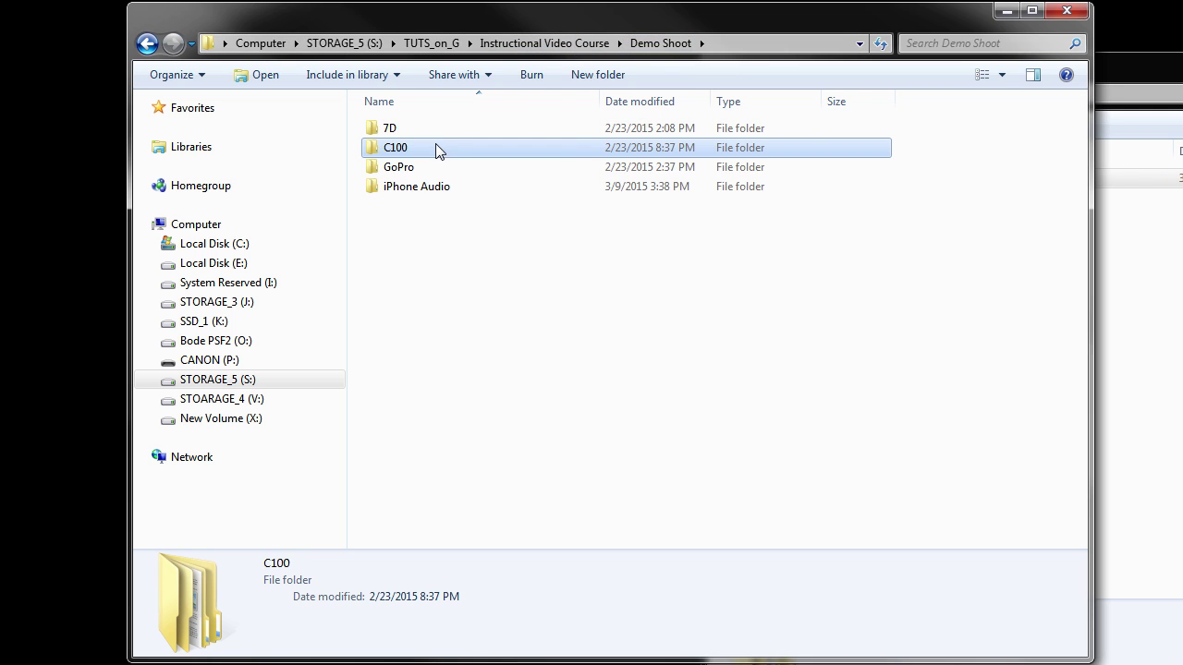
{"action": "double_click", "coordinate": [438, 148]}
{"action": "double_click", "coordinate": [440, 129]}
{"action": "double_click", "coordinate": [431, 132]}
{"action": "double_click", "coordinate": [435, 136]}
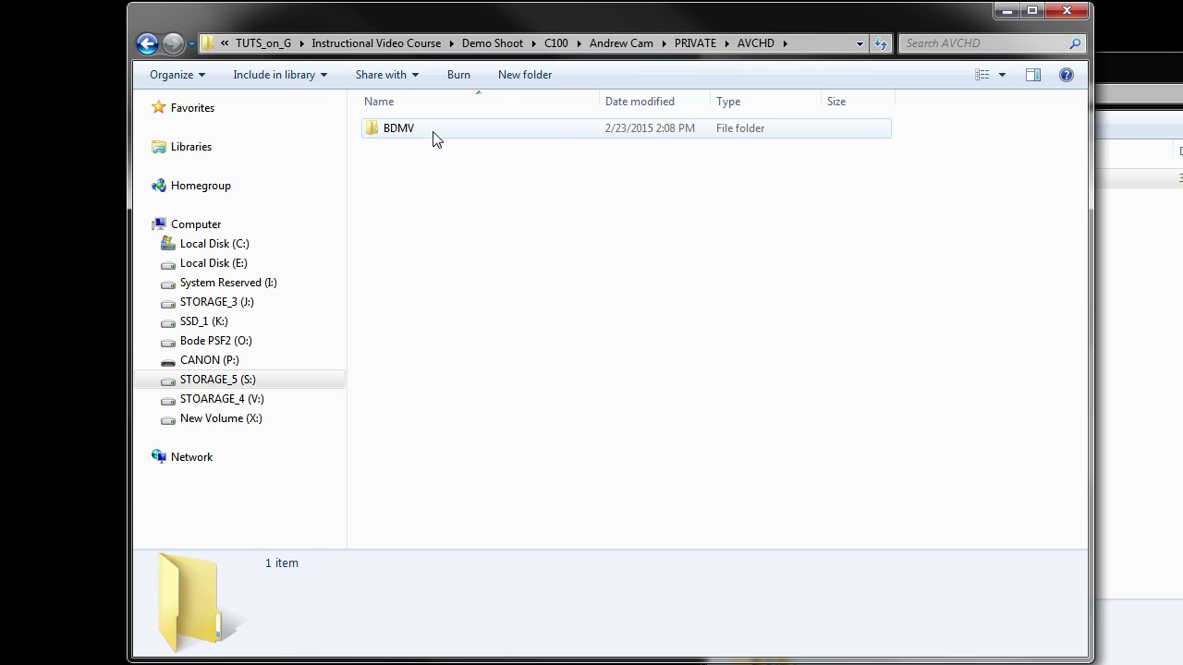
{"action": "double_click", "coordinate": [434, 134]}
{"action": "double_click", "coordinate": [430, 187]}
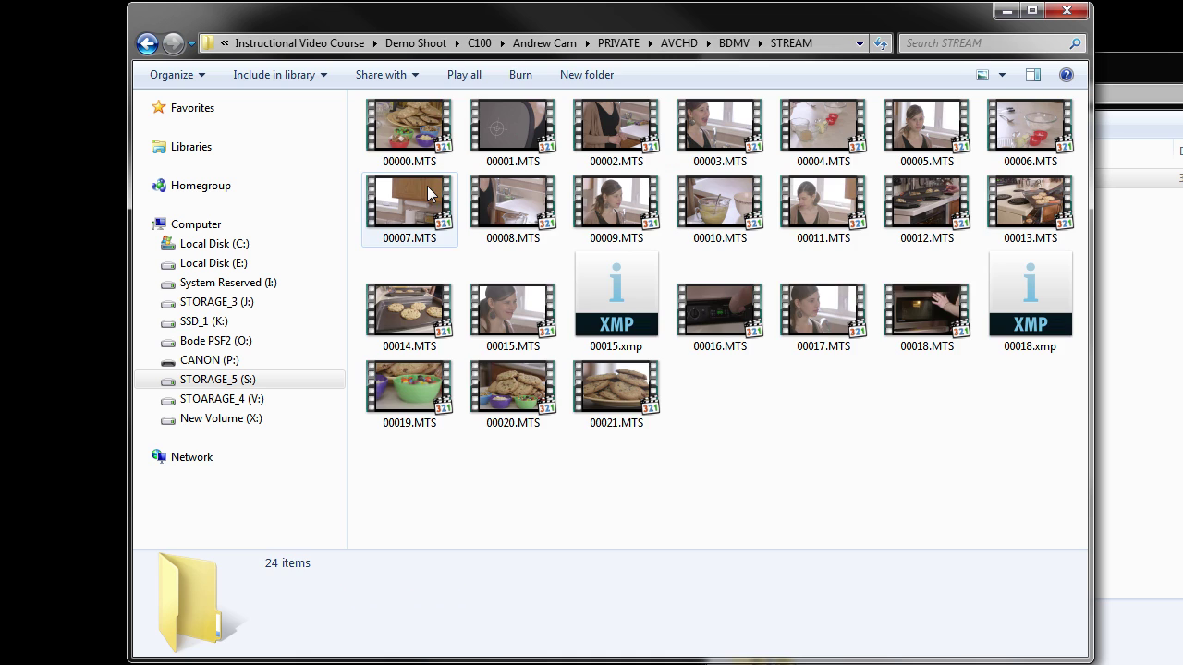
{"action": "left_click_drag", "start_coordinate": [996, 466], "coordinate": [904, 434]}
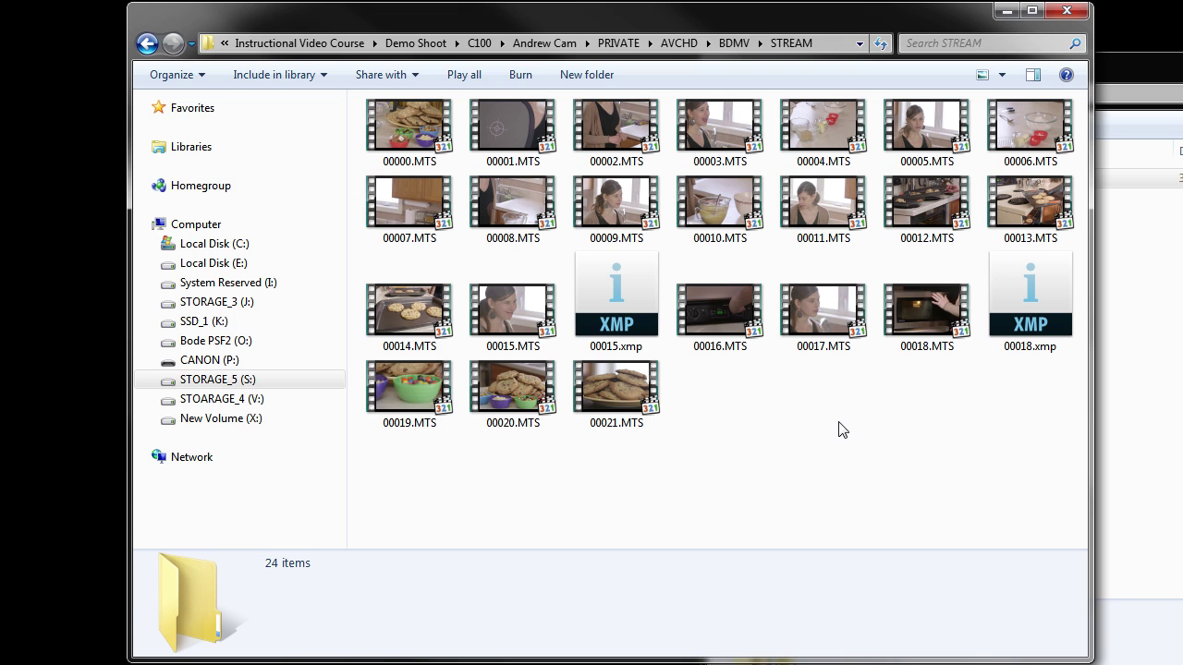
{"action": "left_click", "coordinate": [480, 43]}
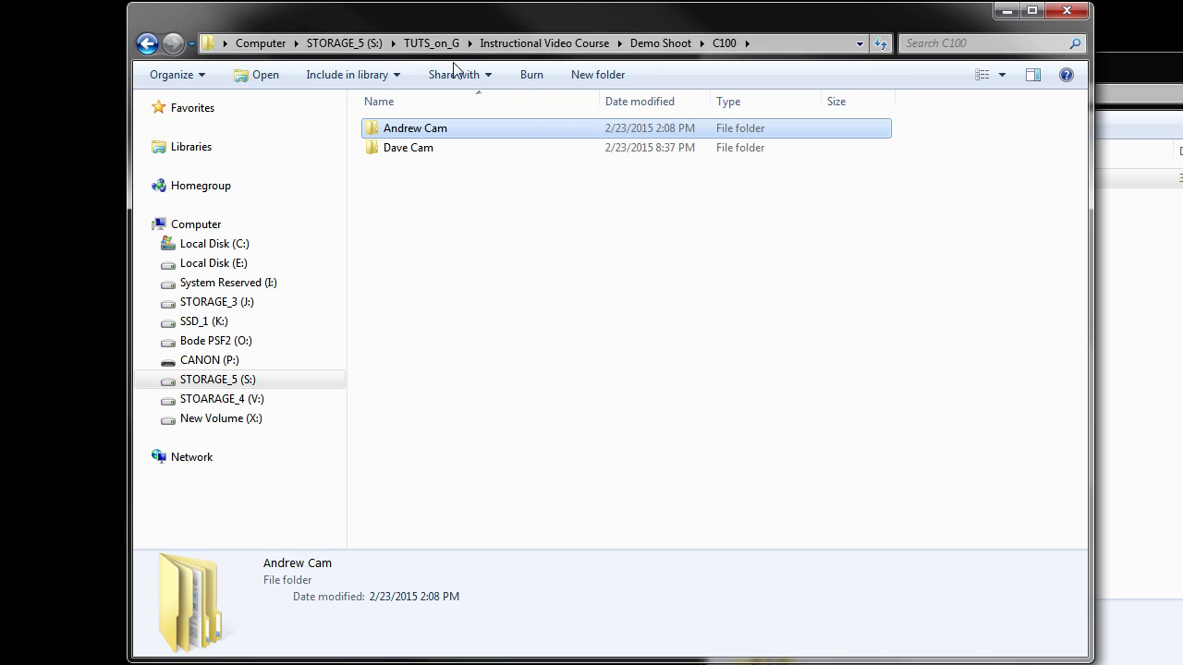
- View the GoPro and iPhone Audio folders inside Demo Shoot, and return to the Instructional Video Course folder
{"action": "left_click", "coordinate": [644, 46]}
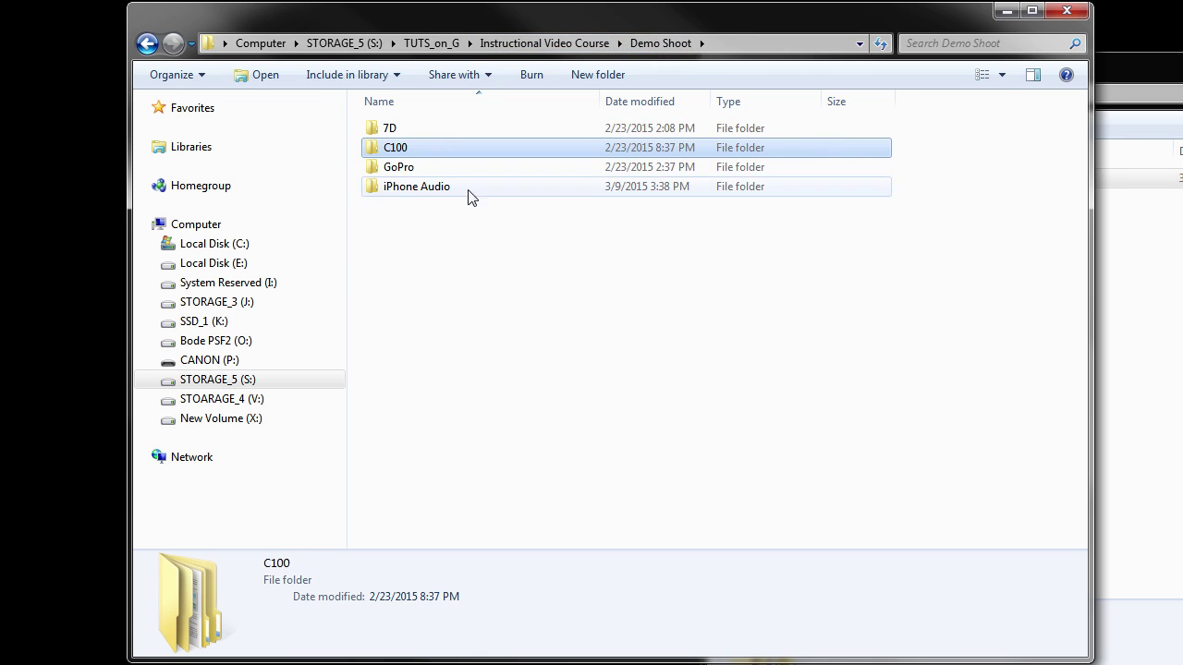
{"action": "double_click", "coordinate": [434, 168]}
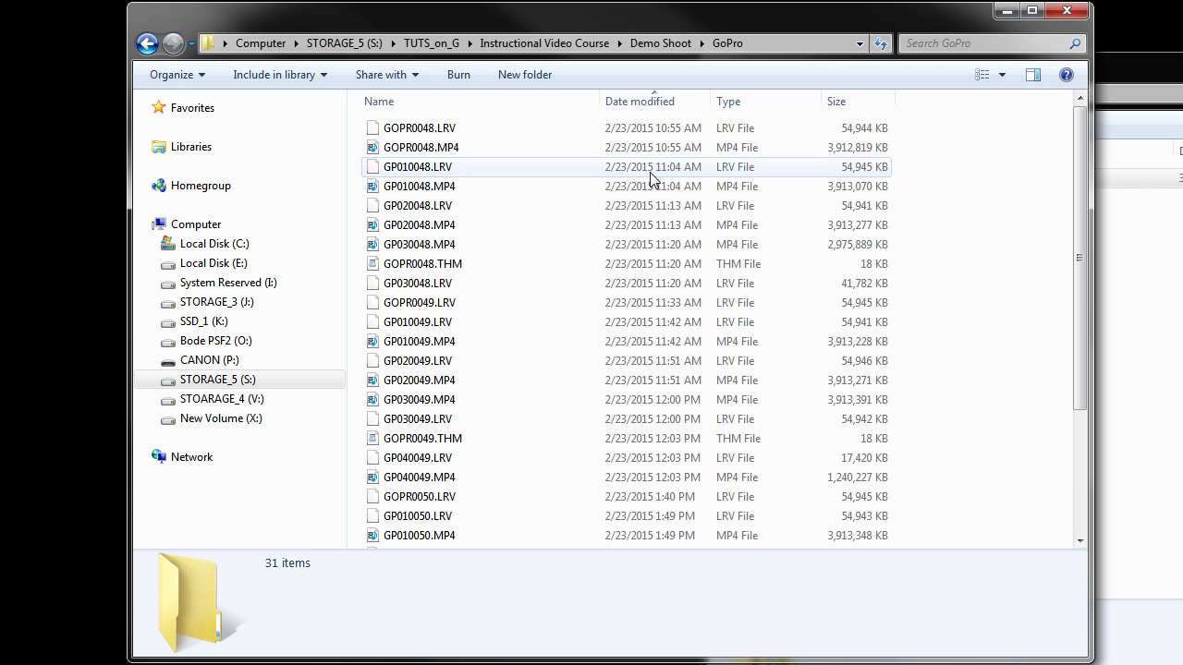
{"action": "left_click", "coordinate": [663, 46]}
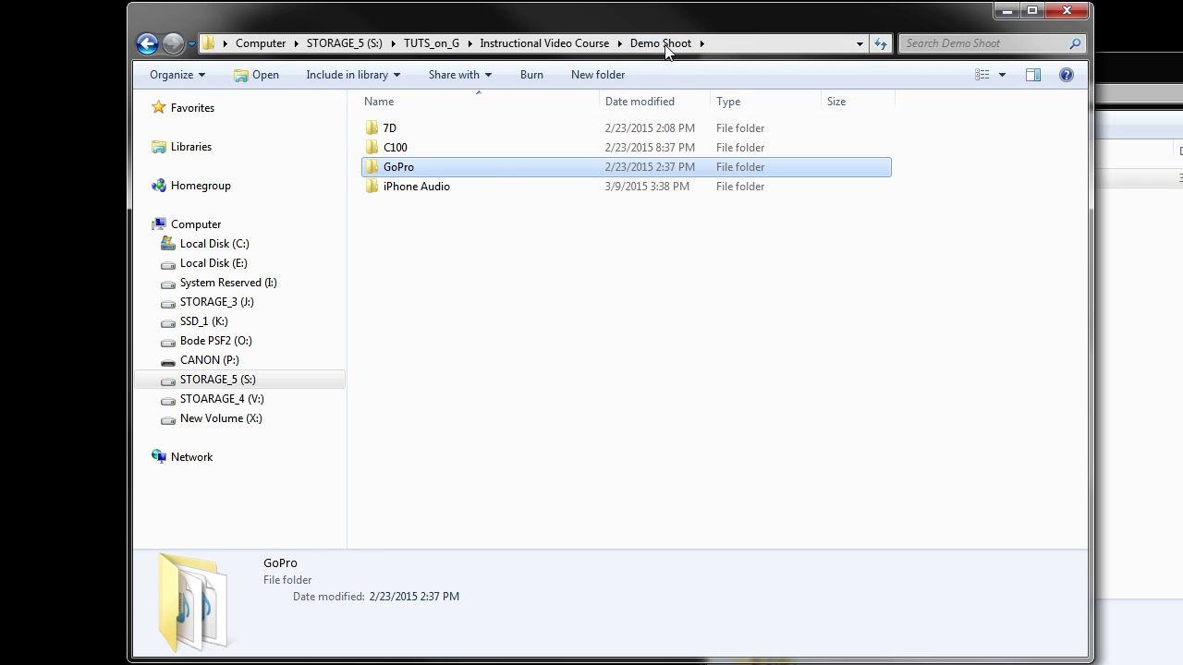
{"action": "double_click", "coordinate": [499, 186]}
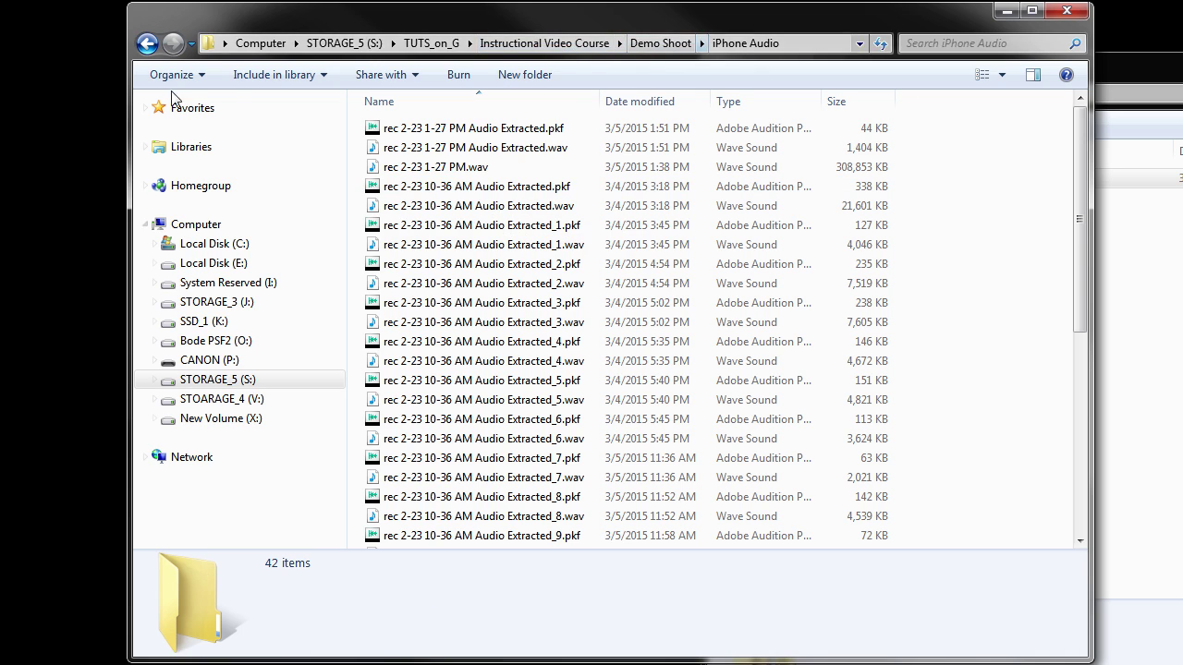
{"action": "left_click", "coordinate": [658, 48]}
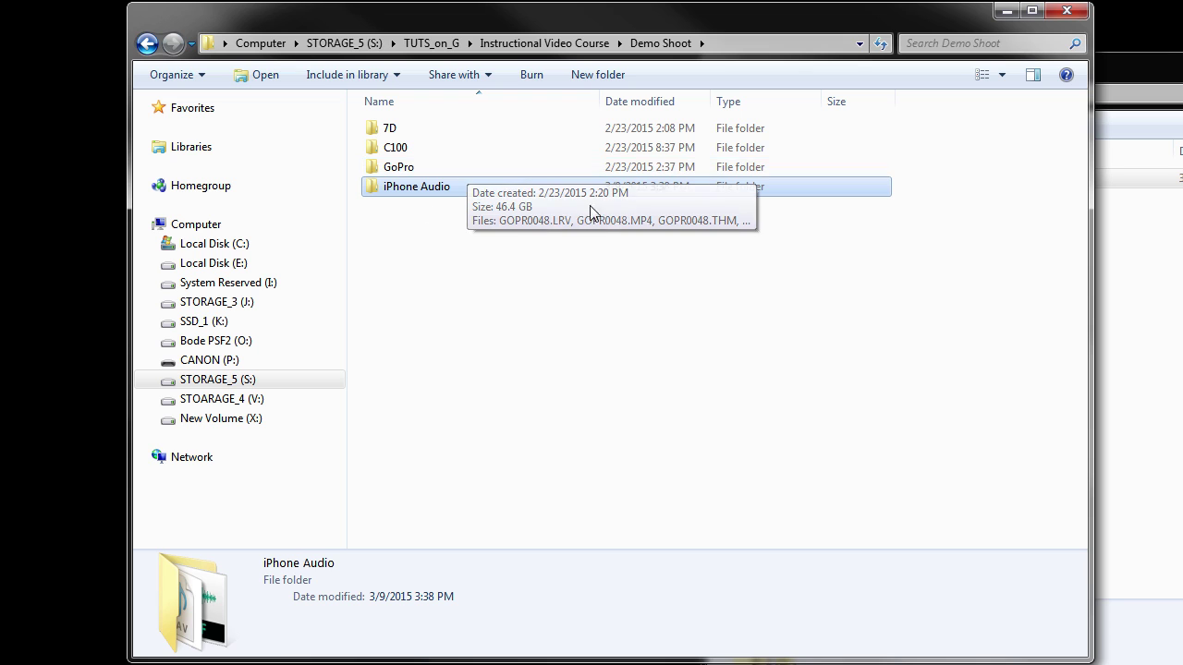
{"action": "left_click", "coordinate": [569, 43]}
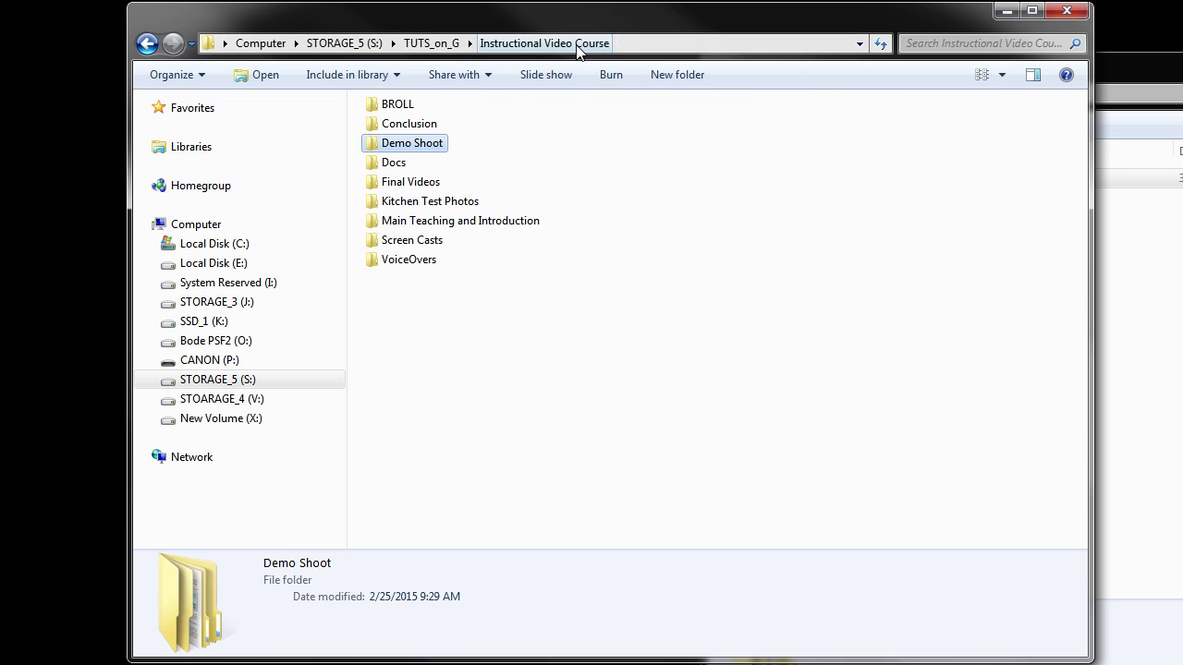
- View the clips in Main Teaching and Introduction under PRIVATE > AVCHD > BDMV > STREAM, and go back to Main Teaching and Introduction
{"action": "left_click", "coordinate": [423, 126]}
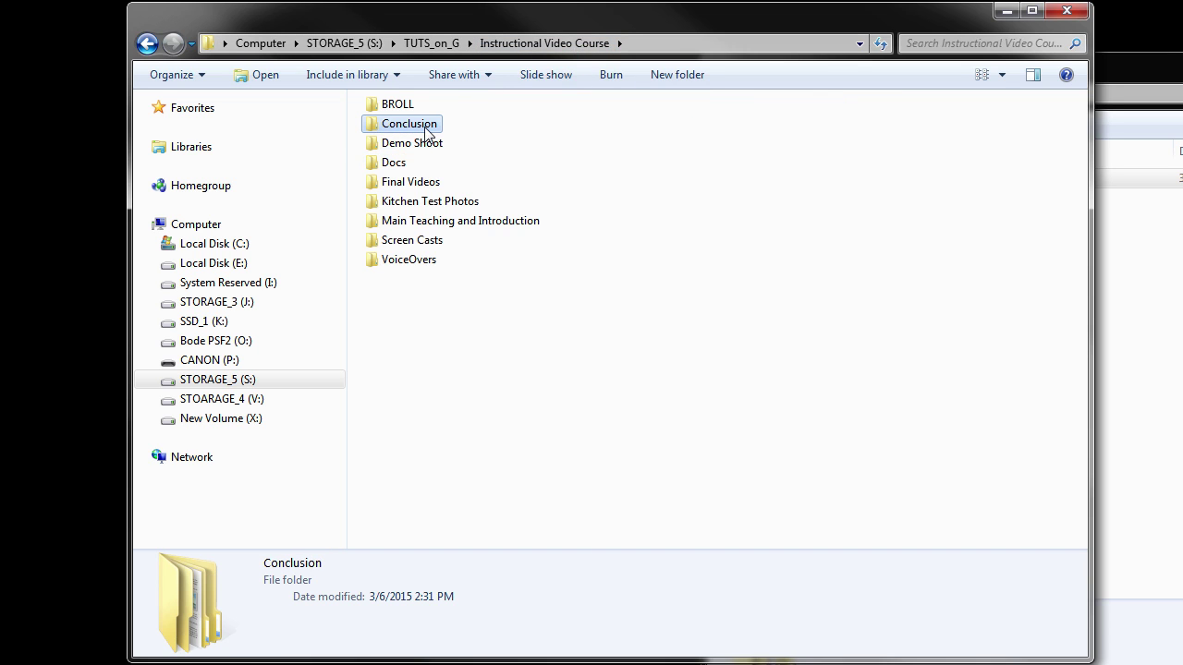
{"action": "double_click", "coordinate": [435, 231]}
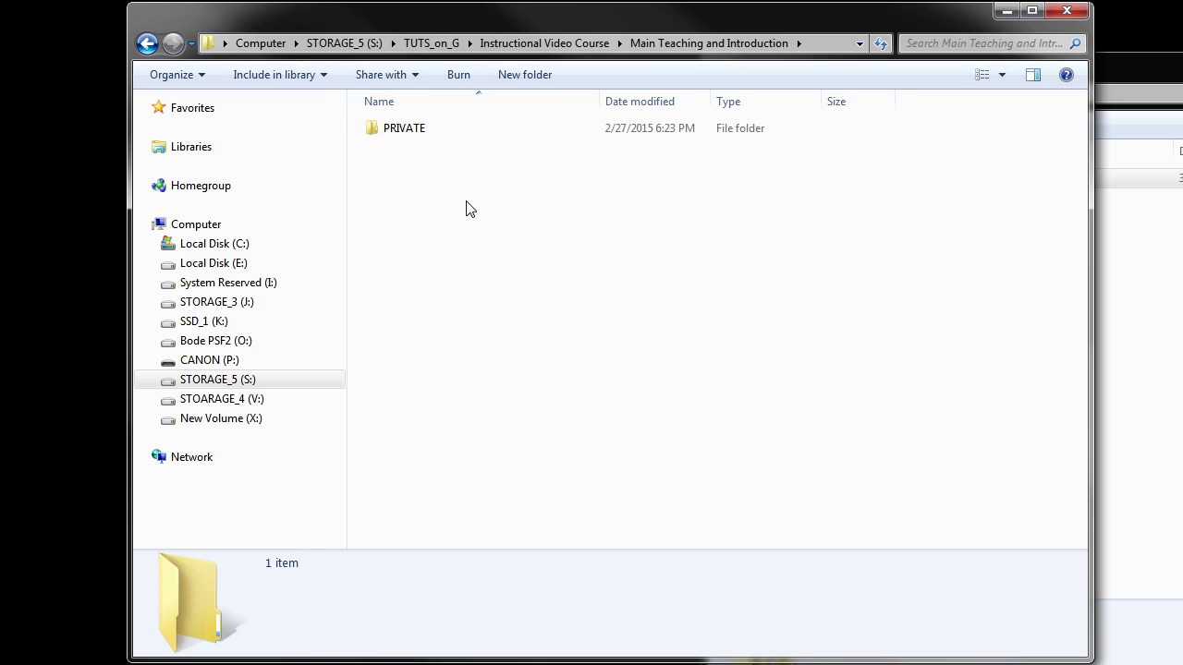
{"action": "double_click", "coordinate": [415, 139]}
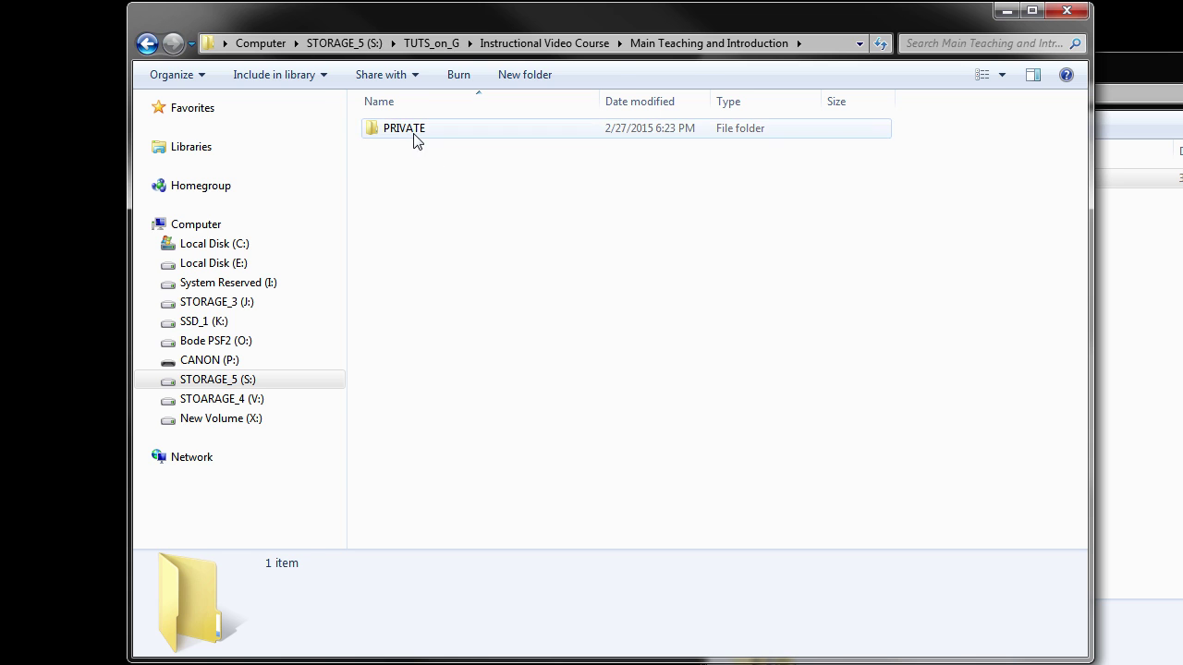
{"action": "double_click", "coordinate": [414, 140]}
{"action": "double_click", "coordinate": [413, 139]}
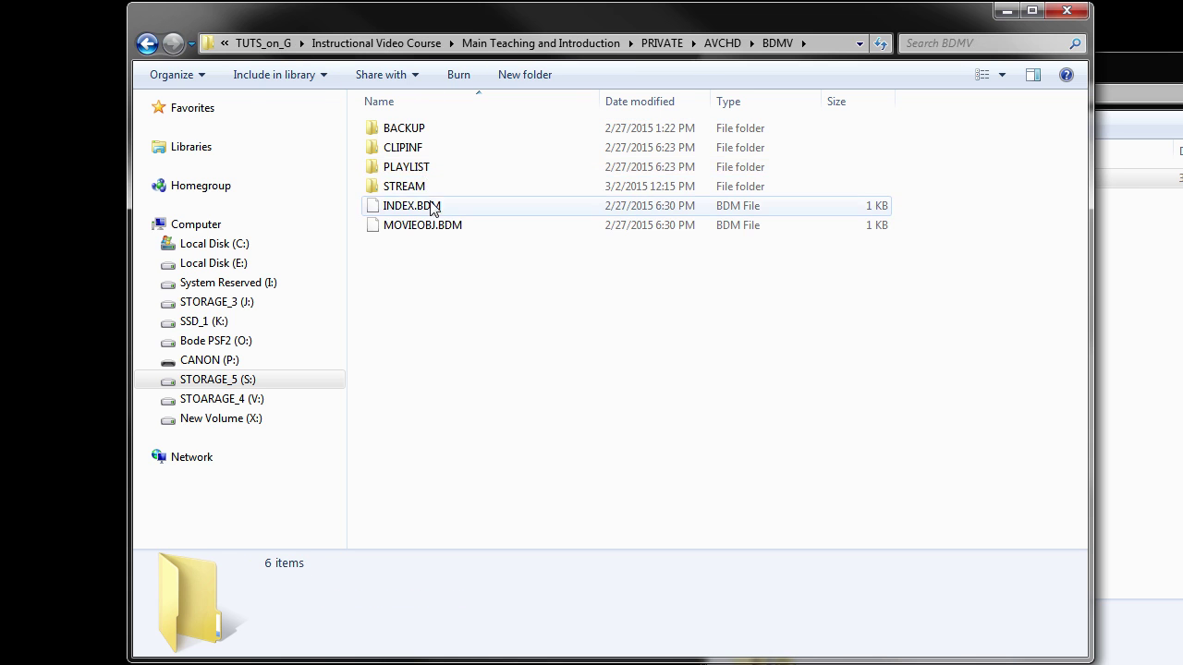
{"action": "double_click", "coordinate": [420, 187]}
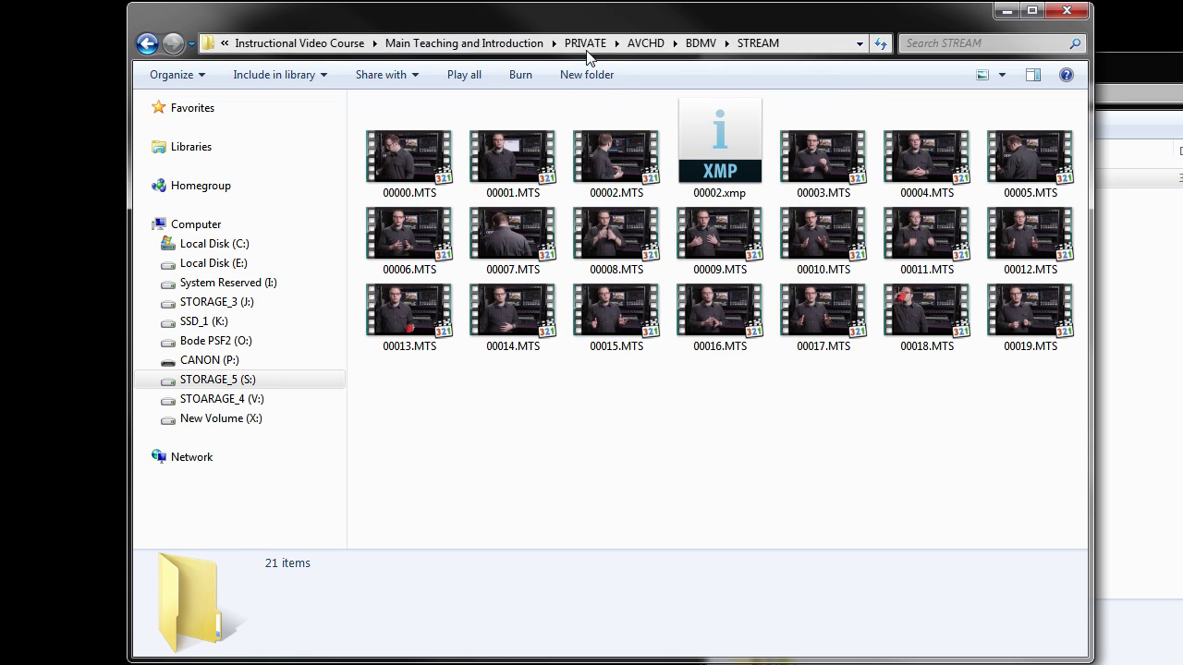
{"action": "left_click", "coordinate": [471, 45]}
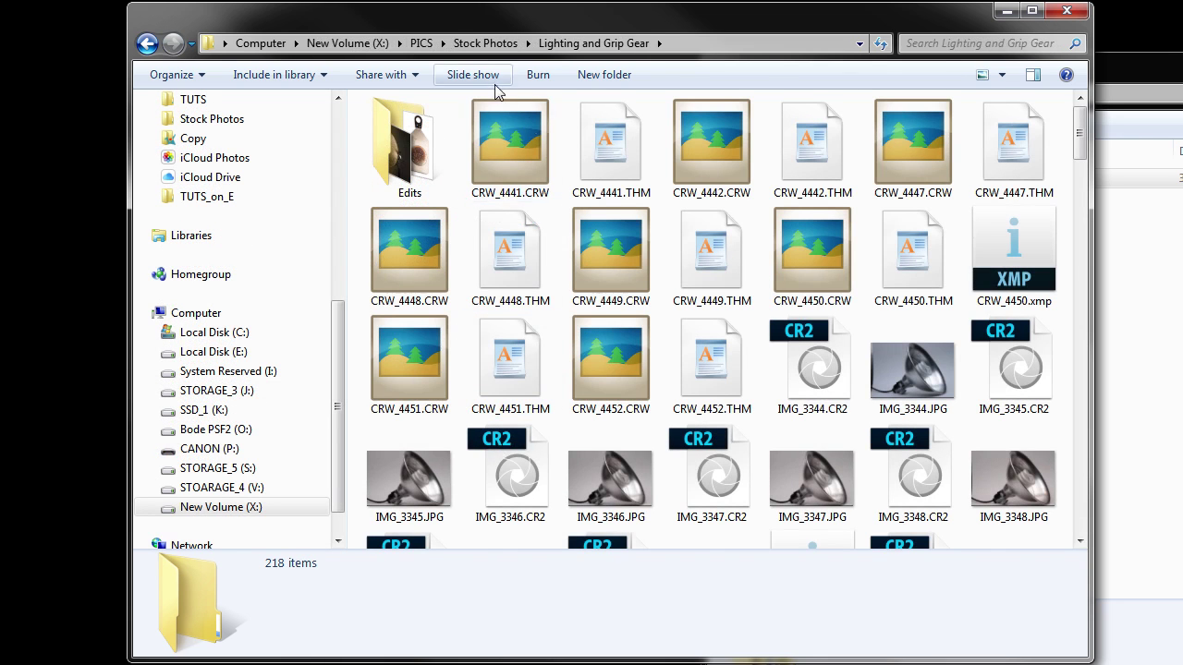
- Show the Stock Photos categories, reopen Lighting and Grip Gear to look through its photos, and view the edited images in Edits
{"action": "left_click", "coordinate": [507, 46]}
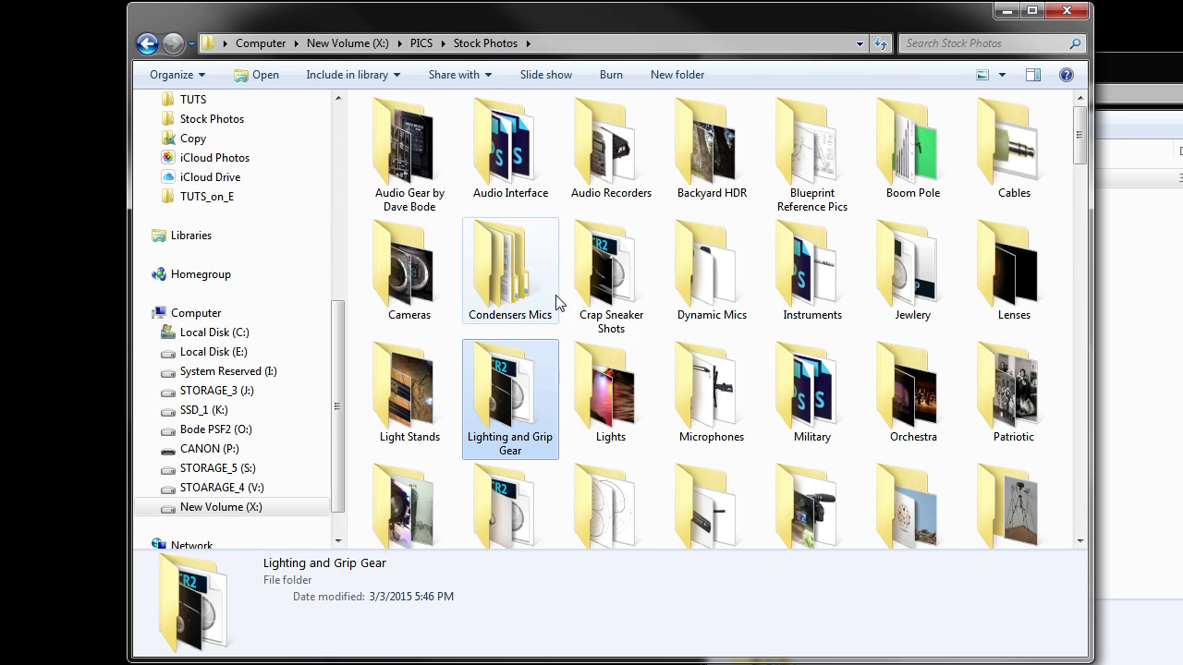
{"action": "double_click", "coordinate": [515, 416]}
{"action": "scroll", "coordinate": [528, 296], "scroll_direction": "down", "scroll_amount": 10}
{"action": "scroll", "coordinate": [520, 275], "scroll_direction": "up", "scroll_amount": 10}
{"action": "double_click", "coordinate": [409, 148]}
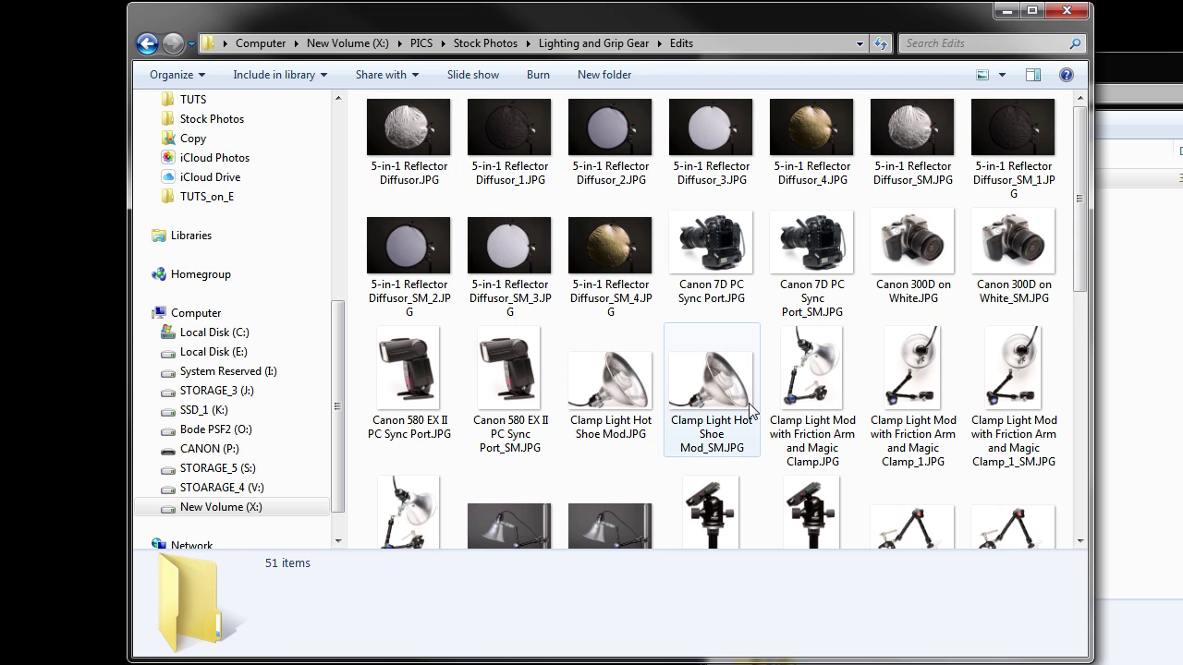
{"action": "mouse_move", "coordinate": [756, 406]}
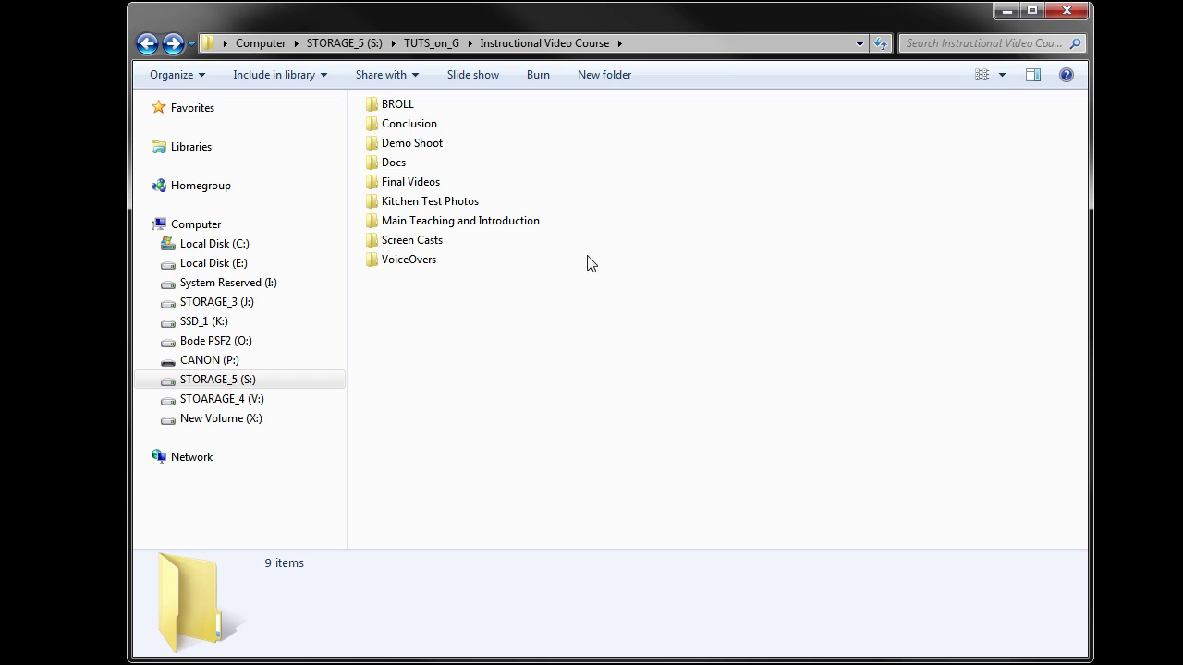
{"action": "mouse_move", "coordinate": [417, 157]}
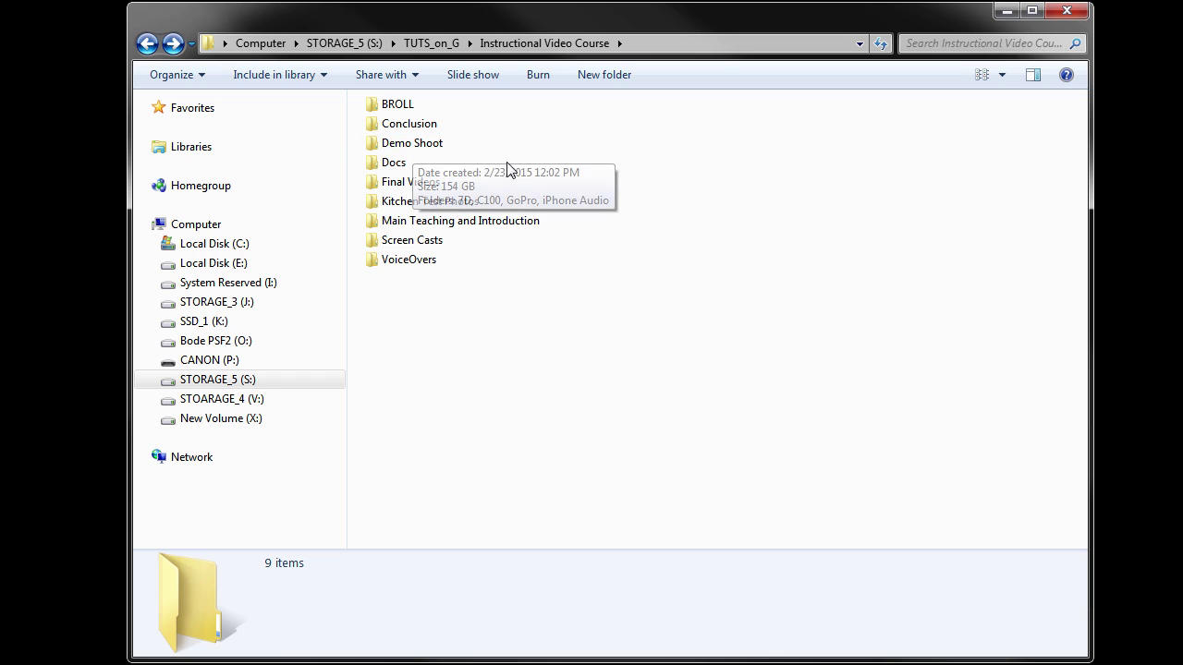